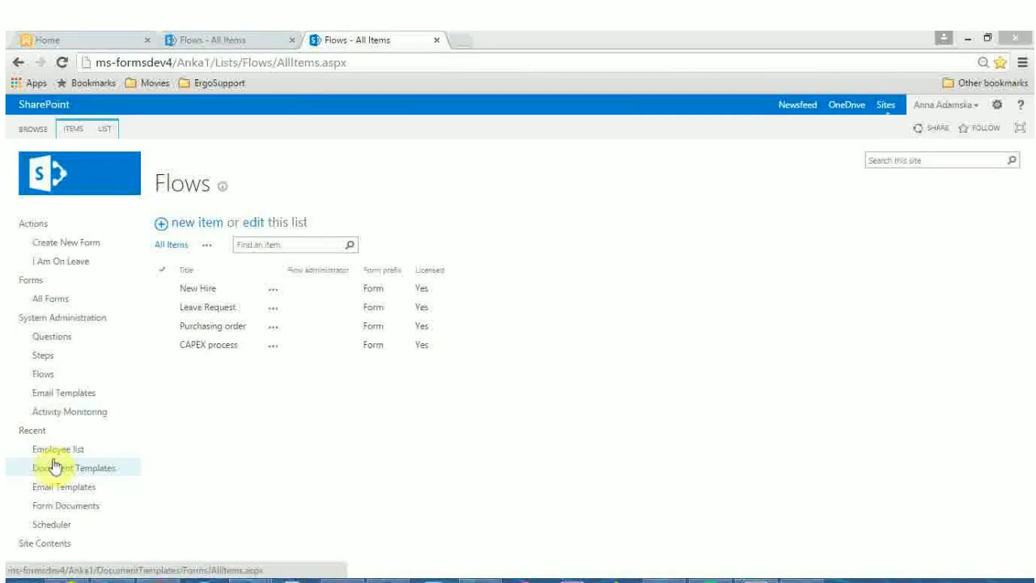
Upload the file "Contract of Employment template" to the Document Templates library.
left_click(54, 466)
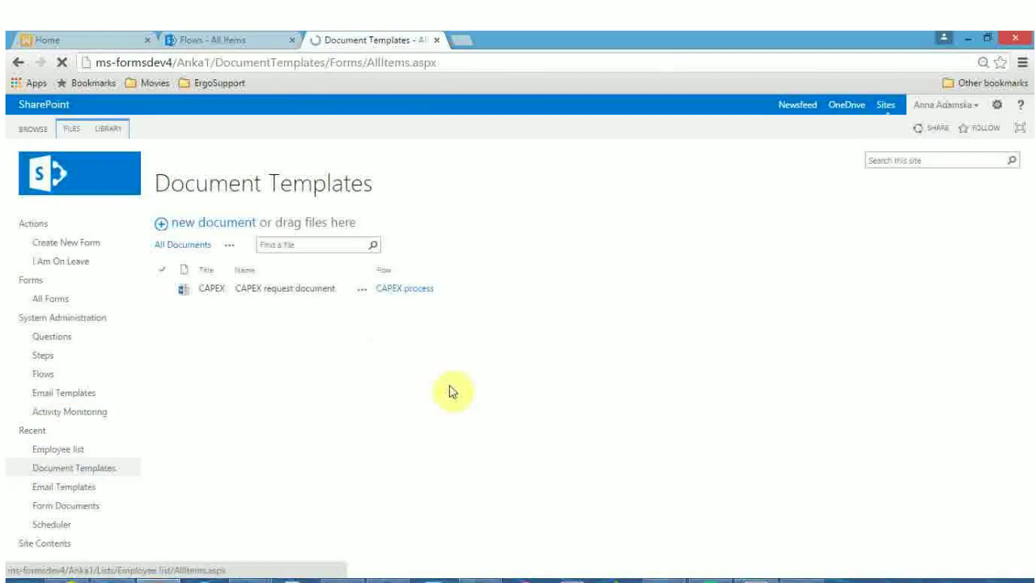
left_click(209, 228)
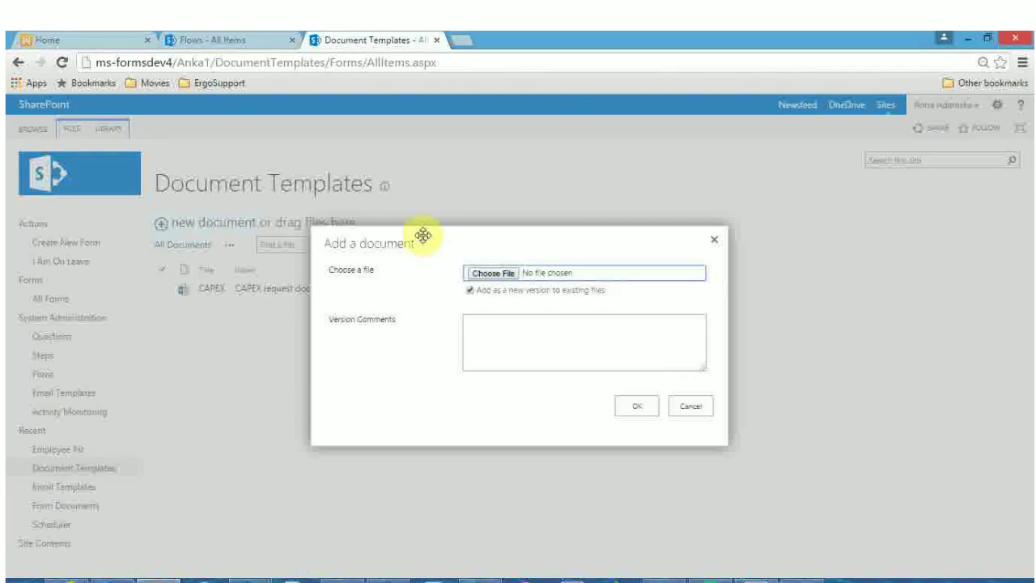
left_click(489, 273)
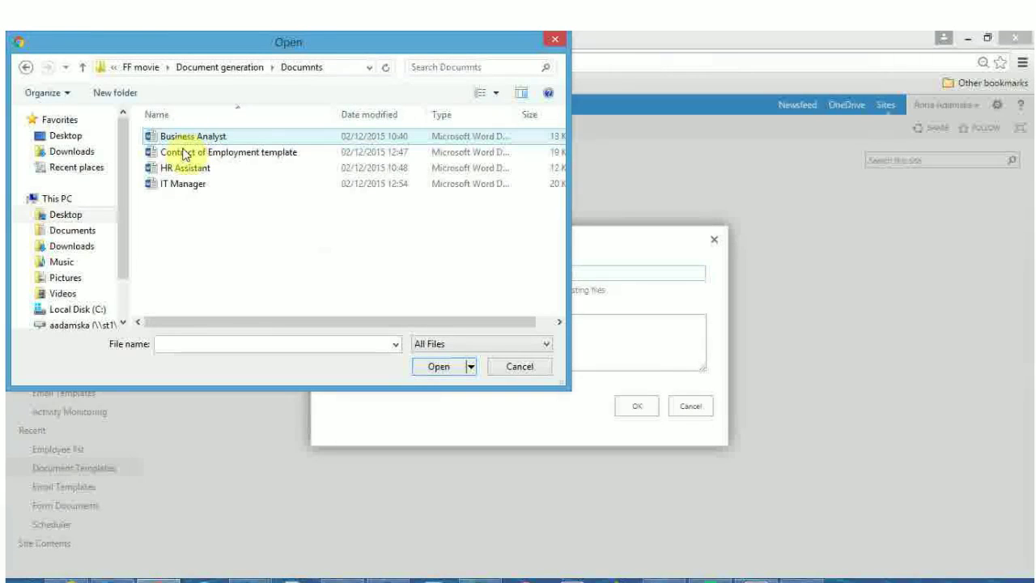
left_click(184, 154)
left_click(438, 366)
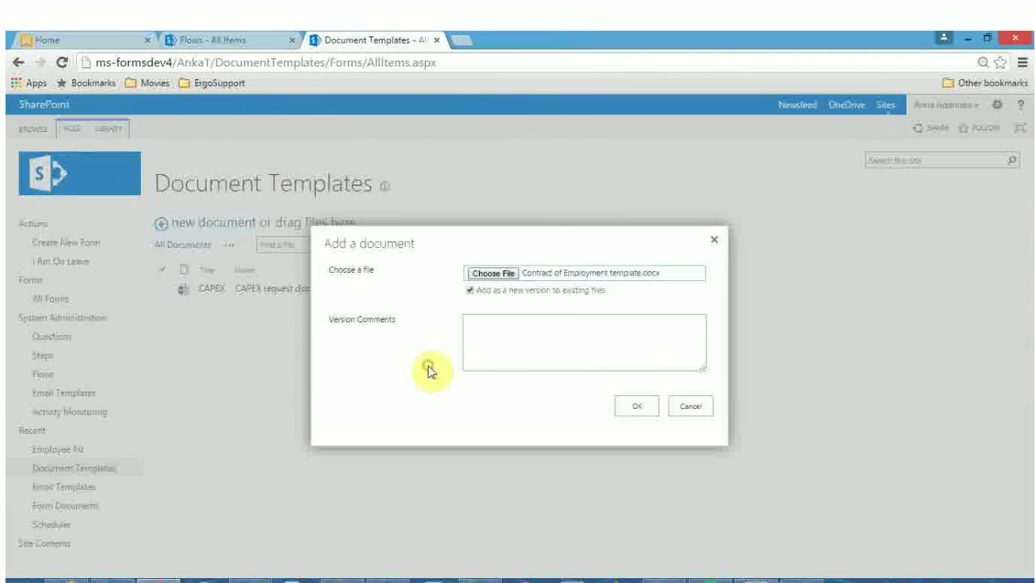
left_click(635, 409)
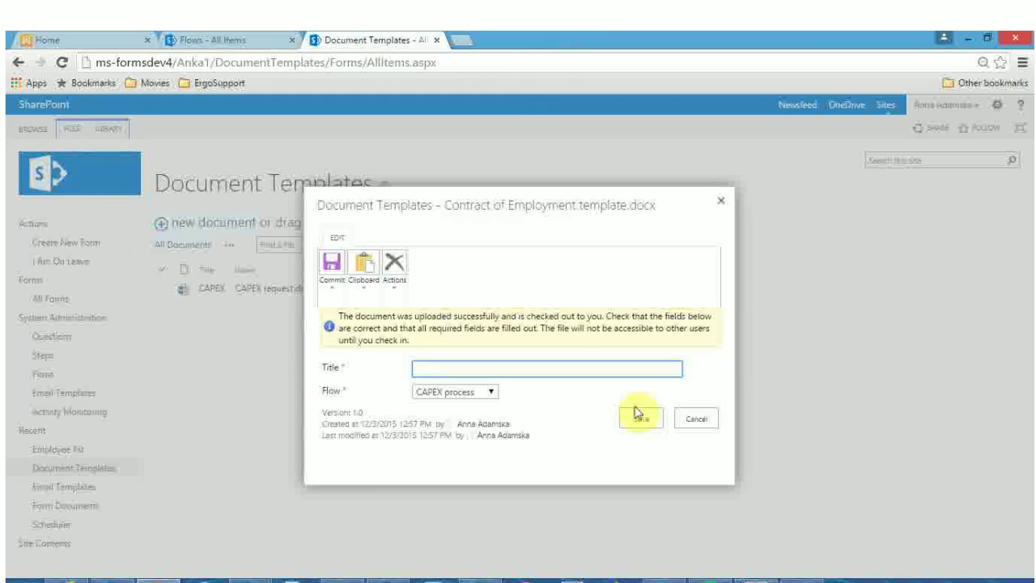
Title the uploaded template "Contract of employment", assign it to the New Hire flow and save its properties.
type("Contract of employment")
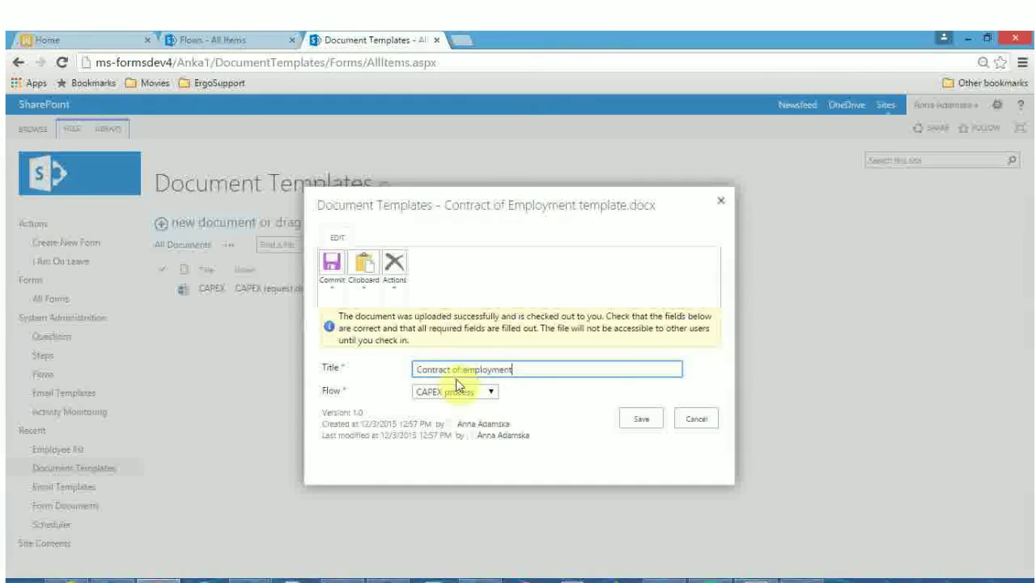
left_click(484, 392)
left_click(473, 433)
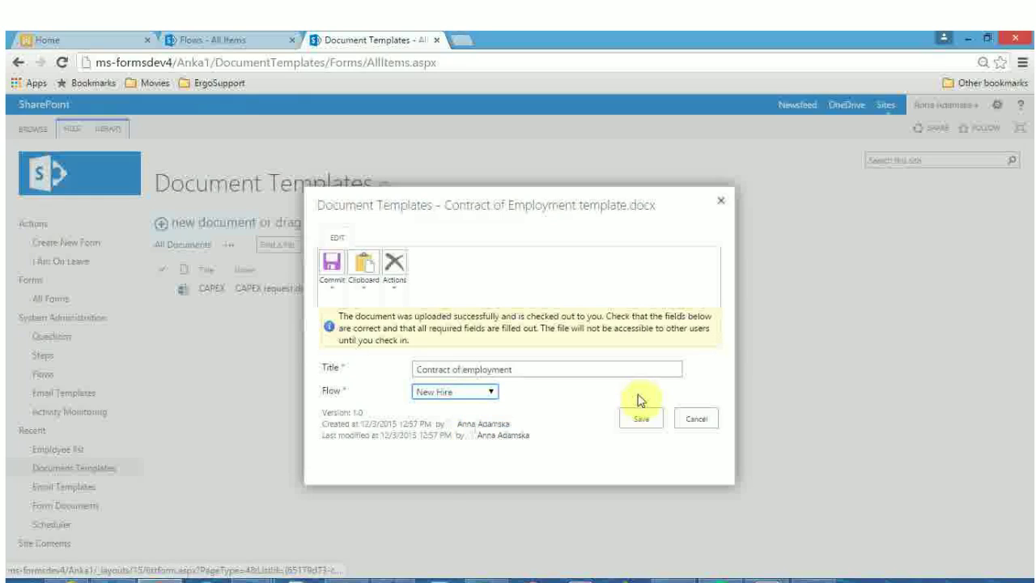
left_click(644, 419)
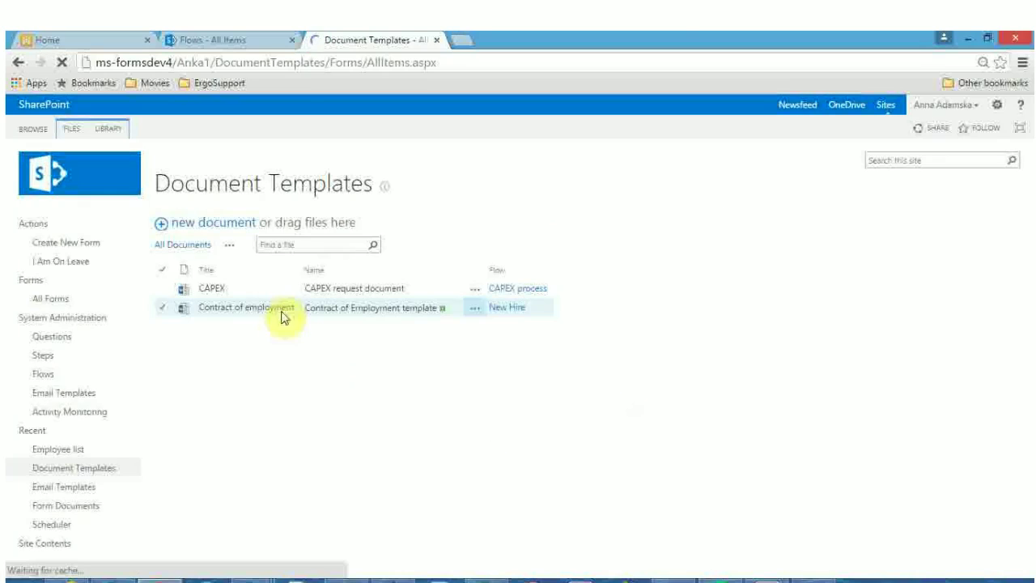
Upload the Business Analyst document to the library with the title BA and the flow New Hire.
left_click(162, 223)
left_click(486, 275)
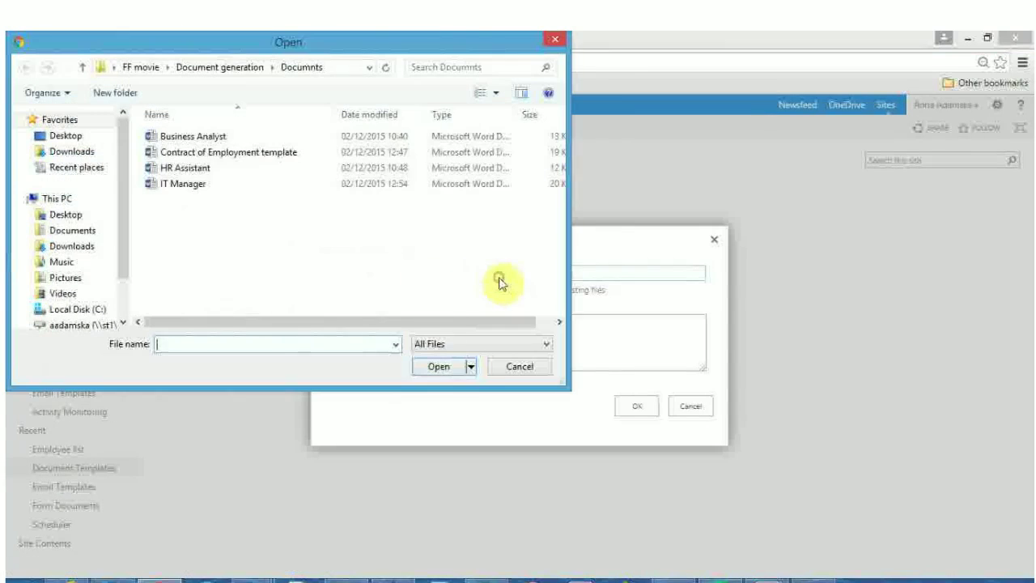
left_click(220, 137)
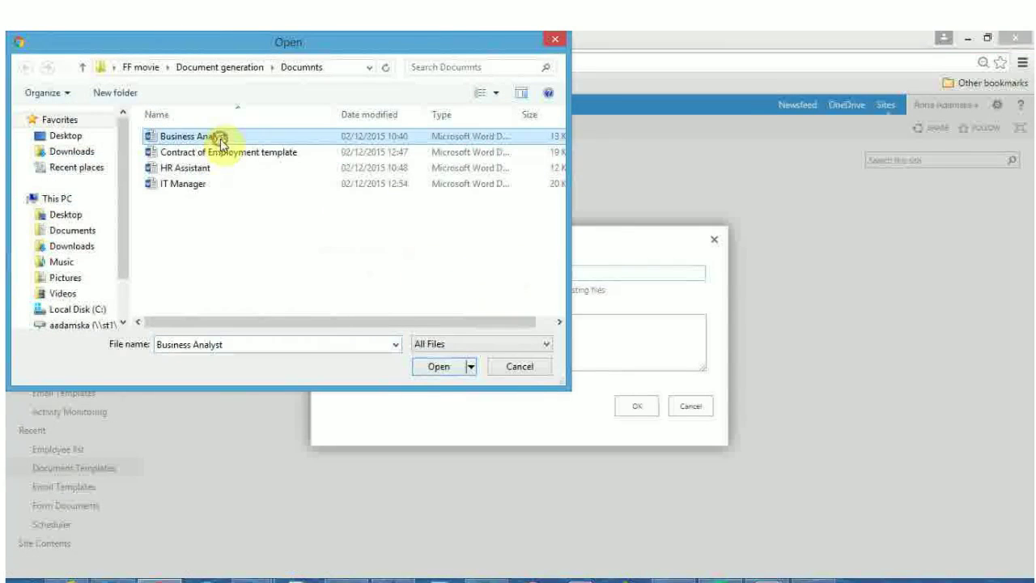
left_click(439, 367)
left_click(637, 407)
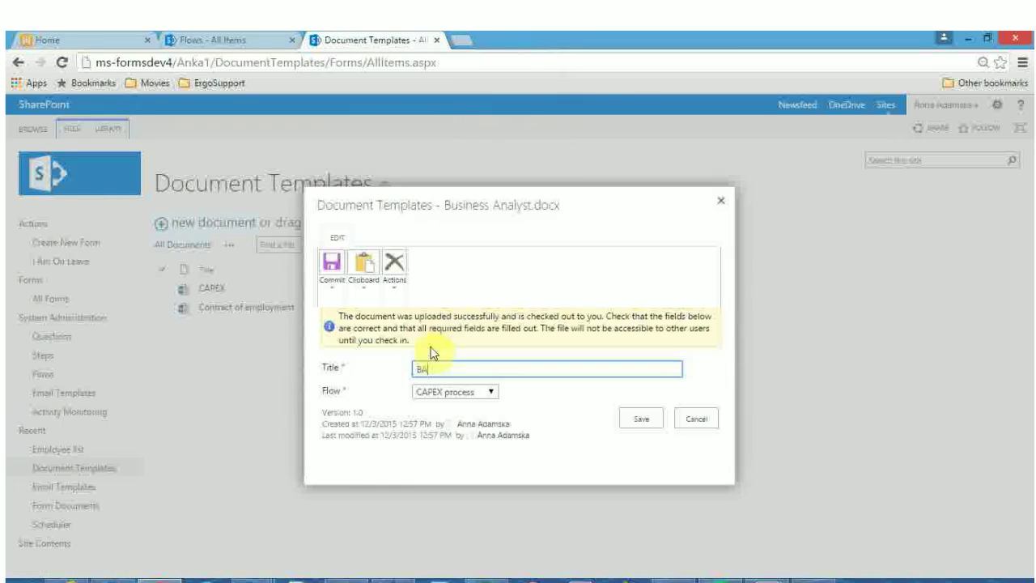
left_click(478, 392)
left_click(474, 442)
left_click(640, 421)
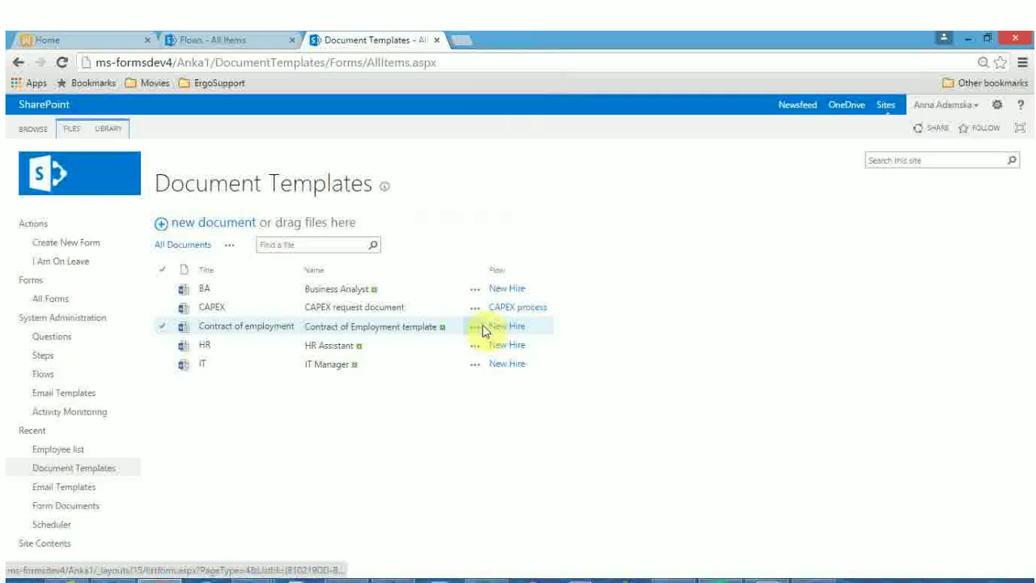
Open the Contract of Employment template in Word from the library and display the FlowForma Panel.
left_click(477, 327)
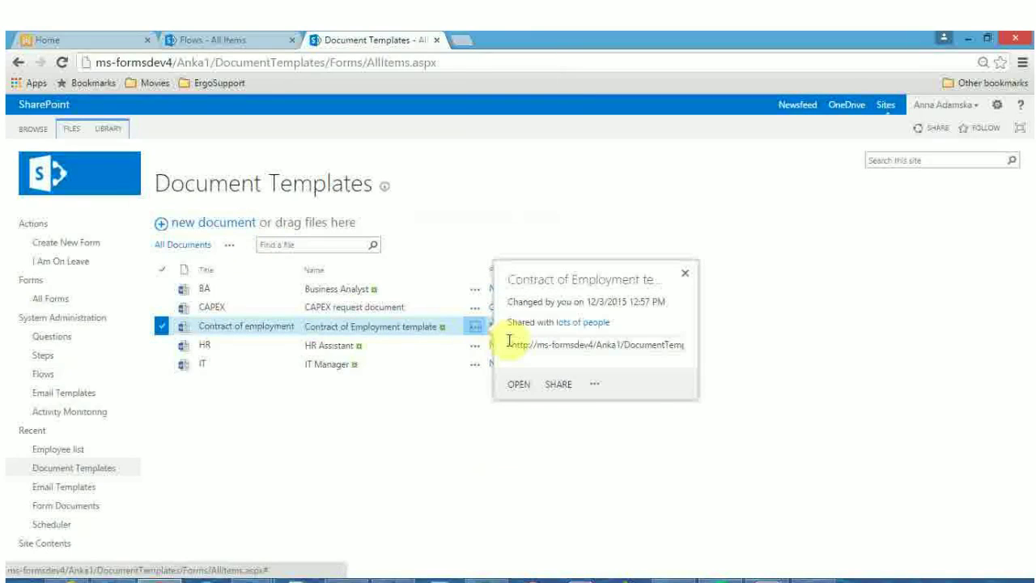
left_click(516, 392)
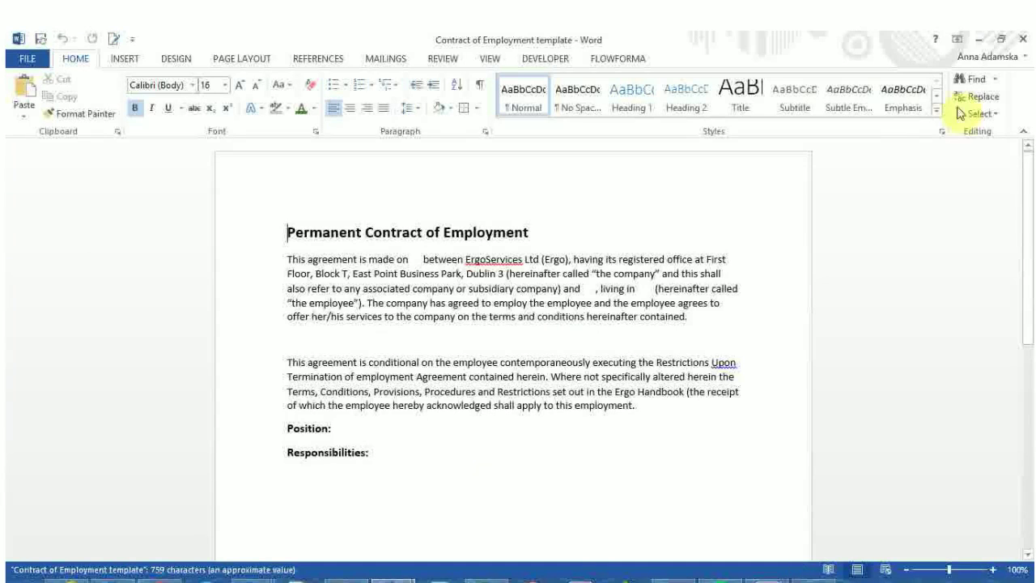
left_click(607, 56)
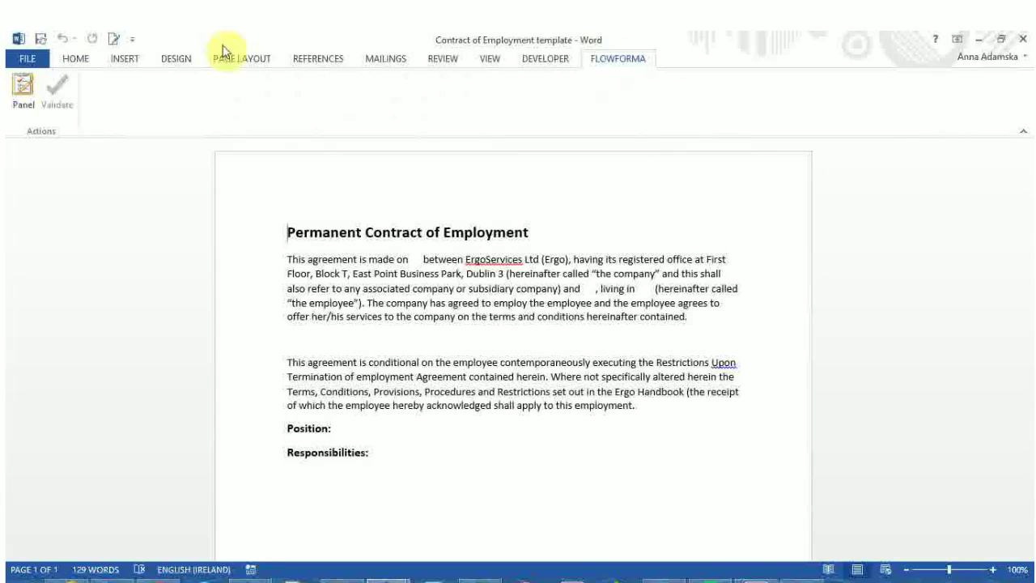
left_click(14, 108)
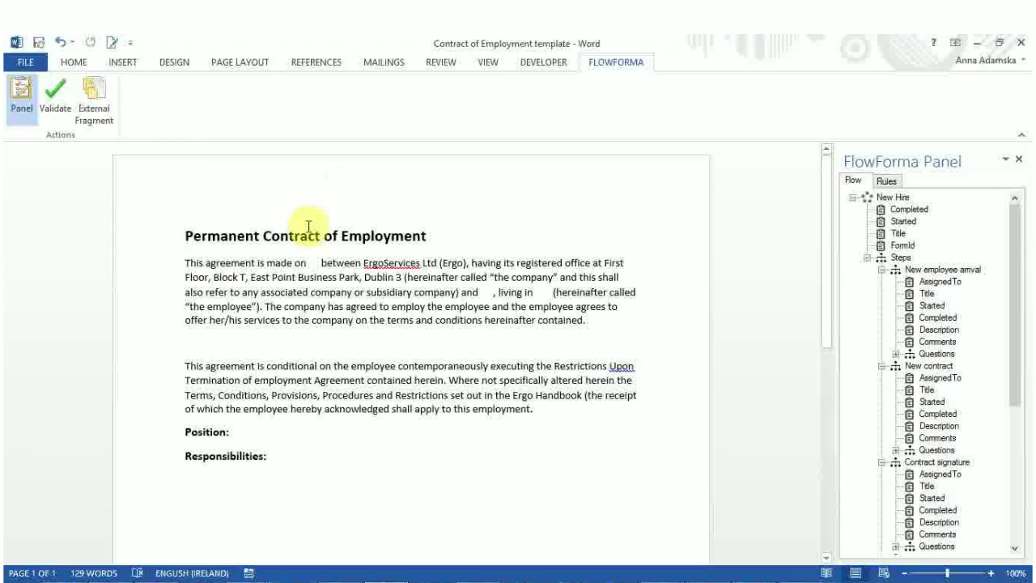
Insert the Answer placeholder of the New contract question "Agreed start date" after "This agreement is made on".
left_click(311, 264)
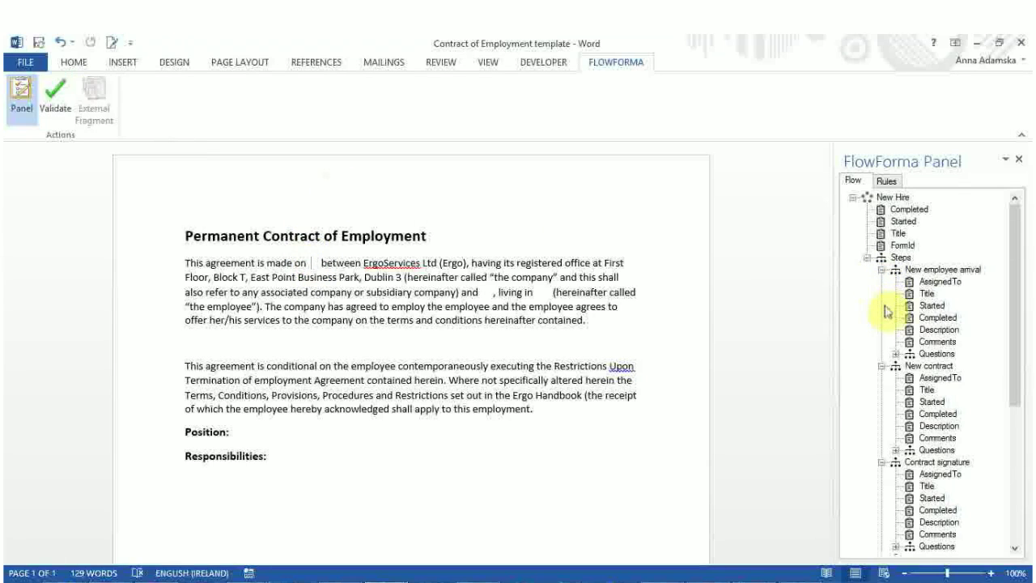
left_click(896, 450)
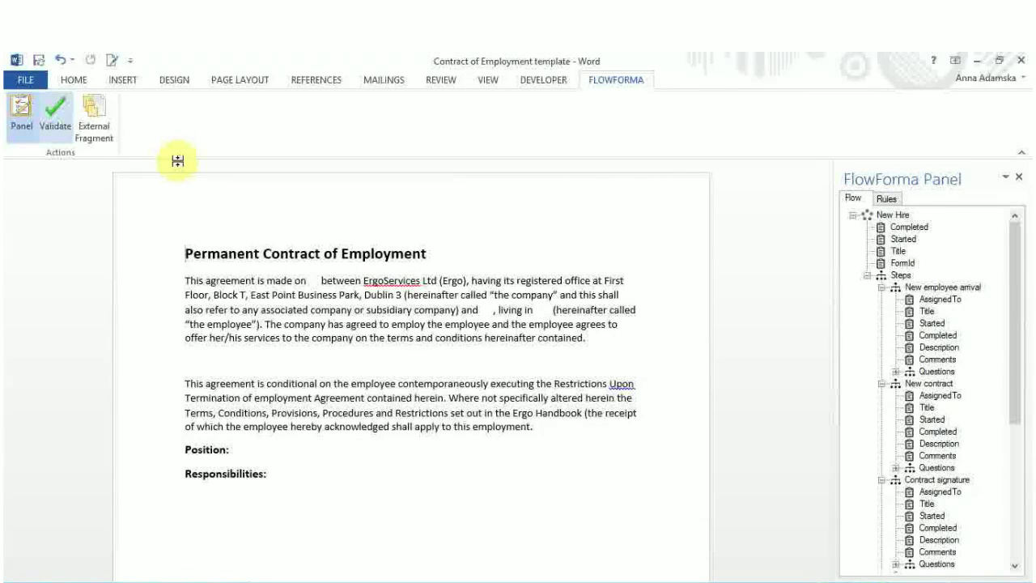
left_click(311, 281)
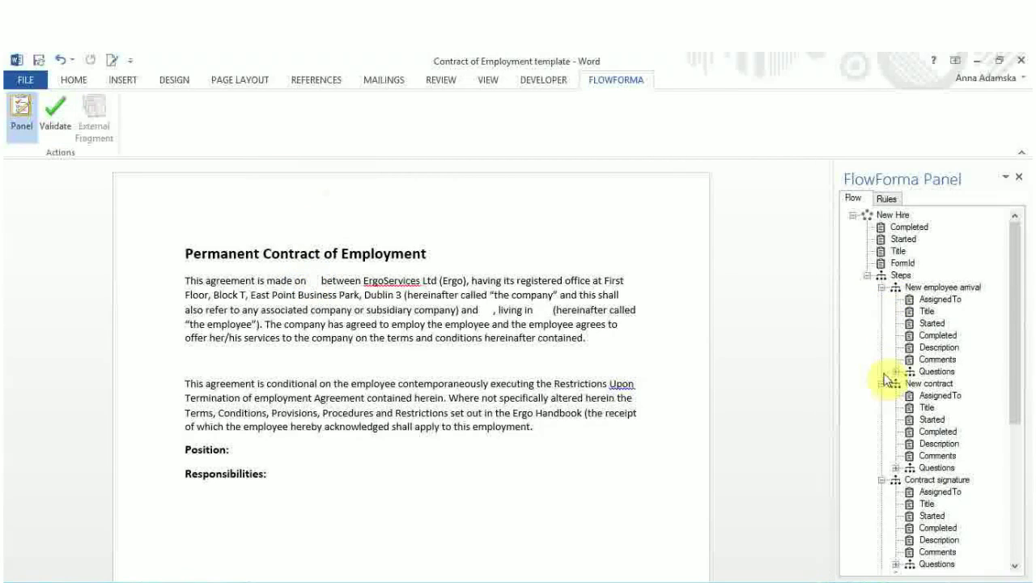
left_click(895, 468)
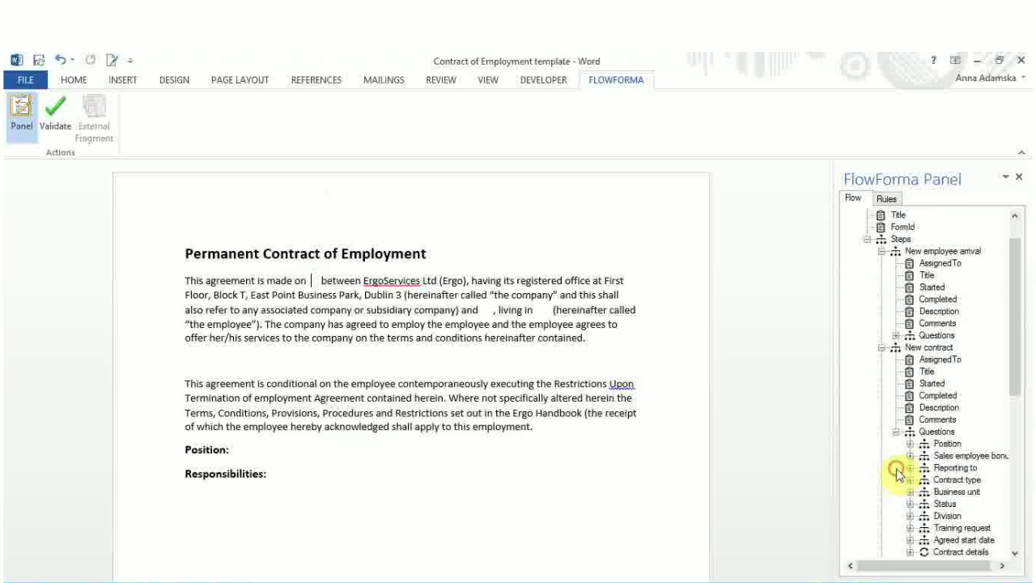
left_click(910, 540)
double_click(961, 539)
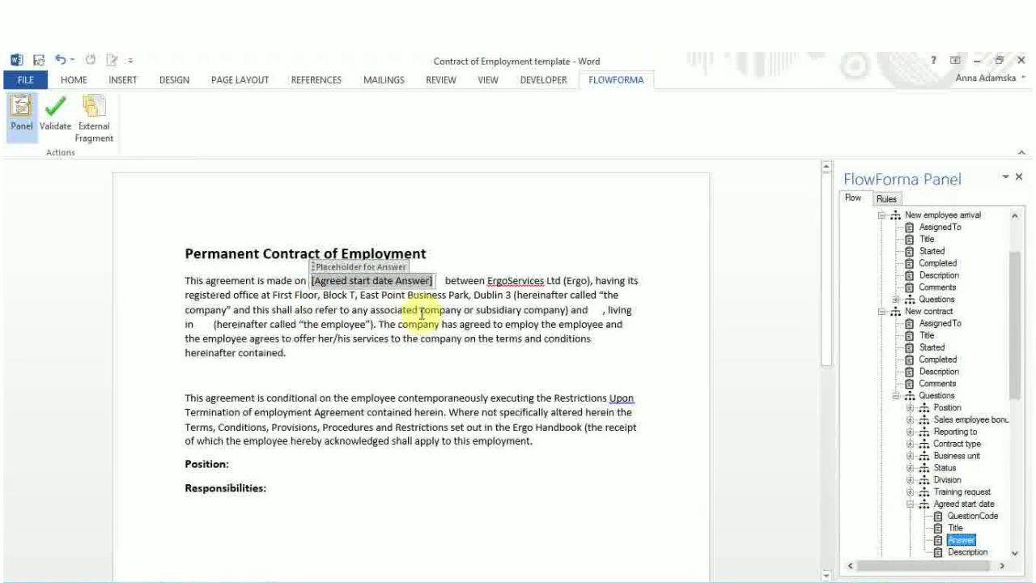
Insert the New employee name Answer placeholder before ", living in" and the New employee address Answer placeholder after it.
left_click(593, 310)
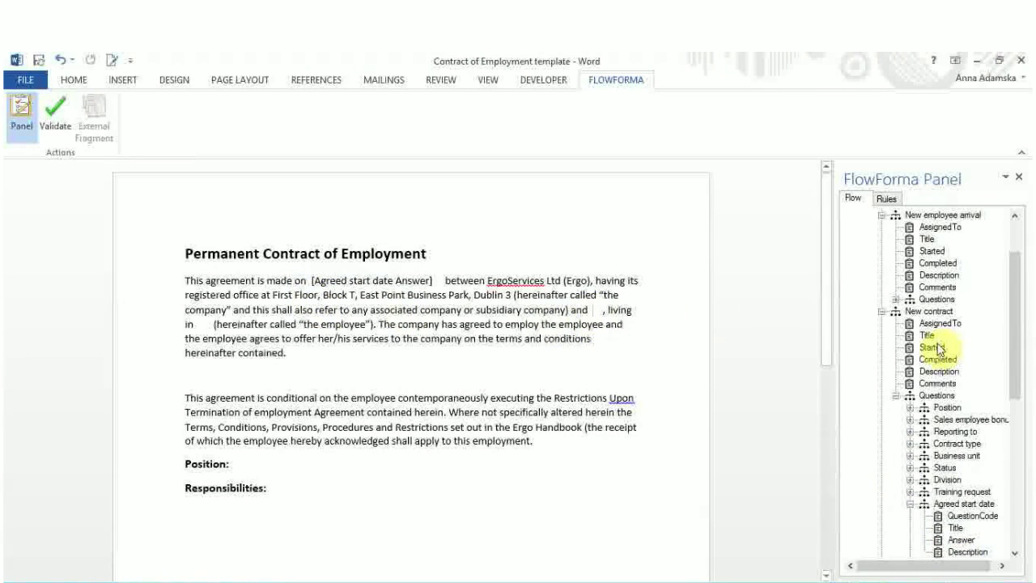
left_click(895, 300)
left_click(959, 359)
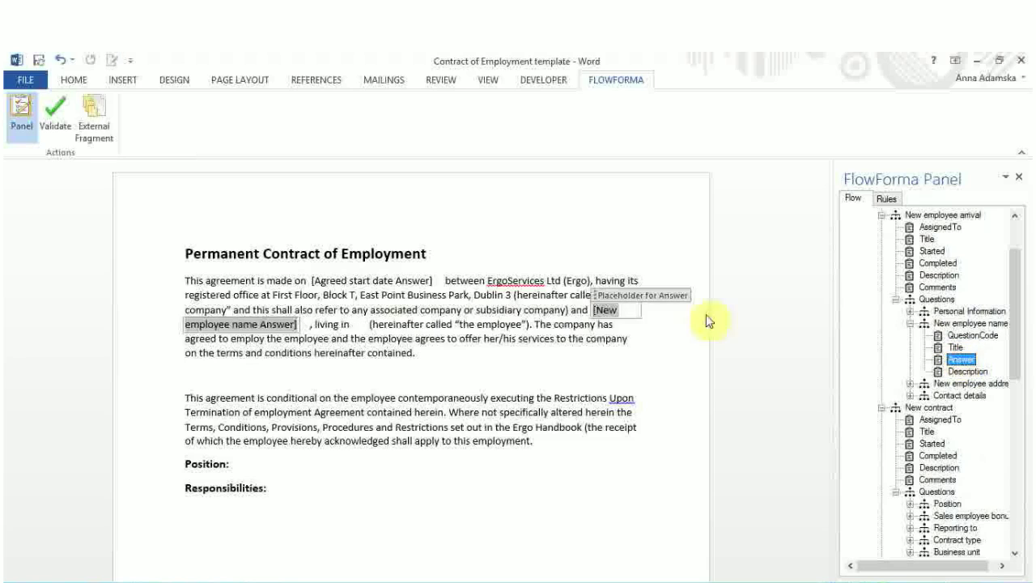
left_click(362, 325)
left_click(910, 383)
left_click(955, 419)
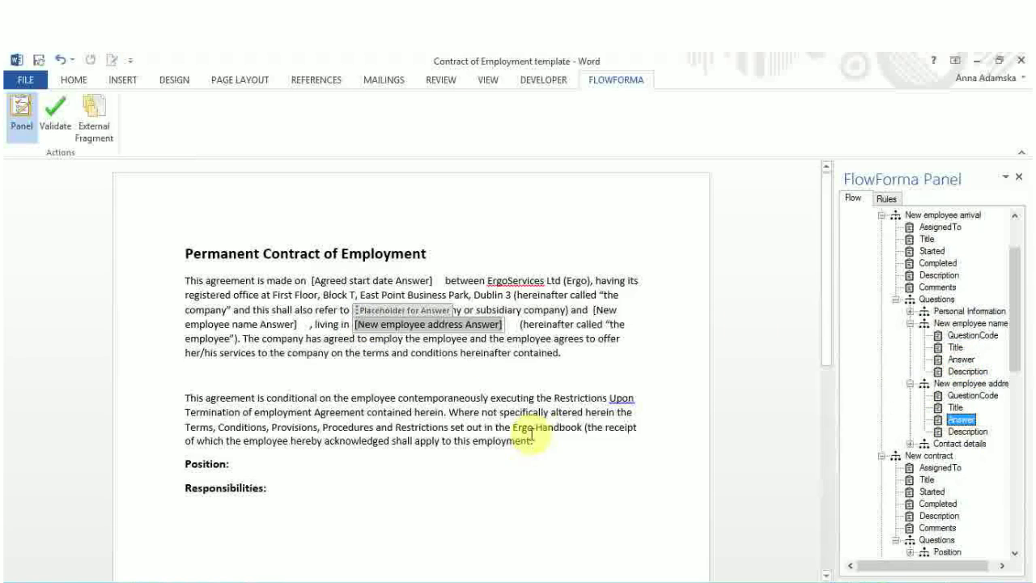
Insert the Answer placeholder of the Position question after the "Position:" label.
left_click(270, 474)
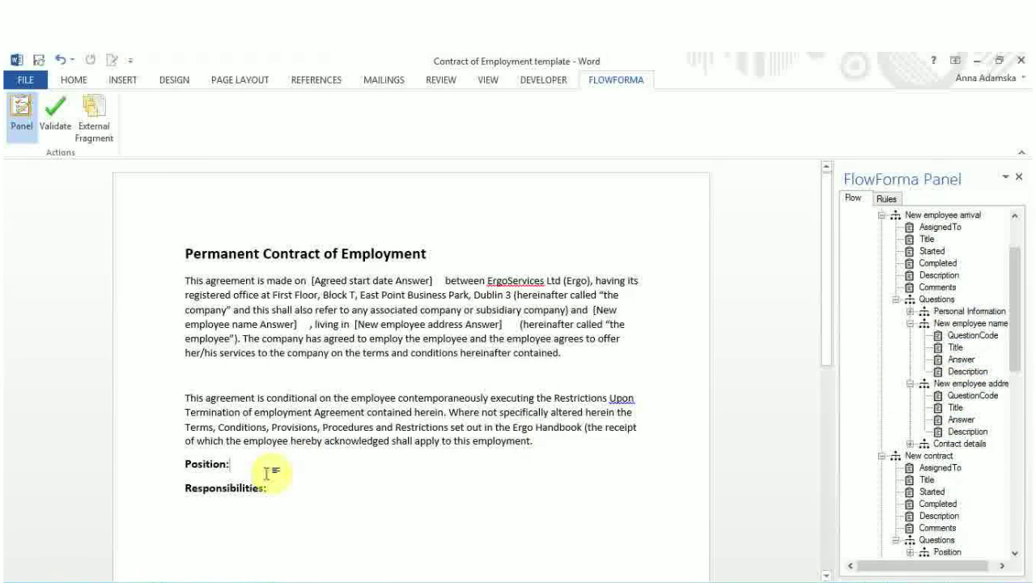
scroll(931, 486, "down", 2)
left_click(910, 467)
left_click(961, 504)
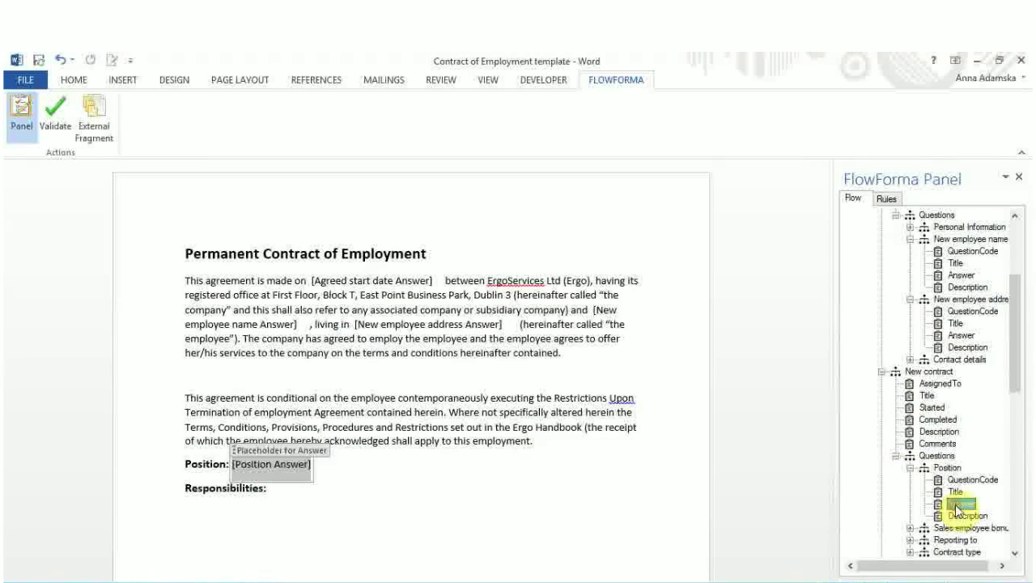
Insert another Position Answer placeholder on a new line below "Responsibilities:" and add an empty line after it.
left_click(655, 500)
key("Return")
left_click(961, 504)
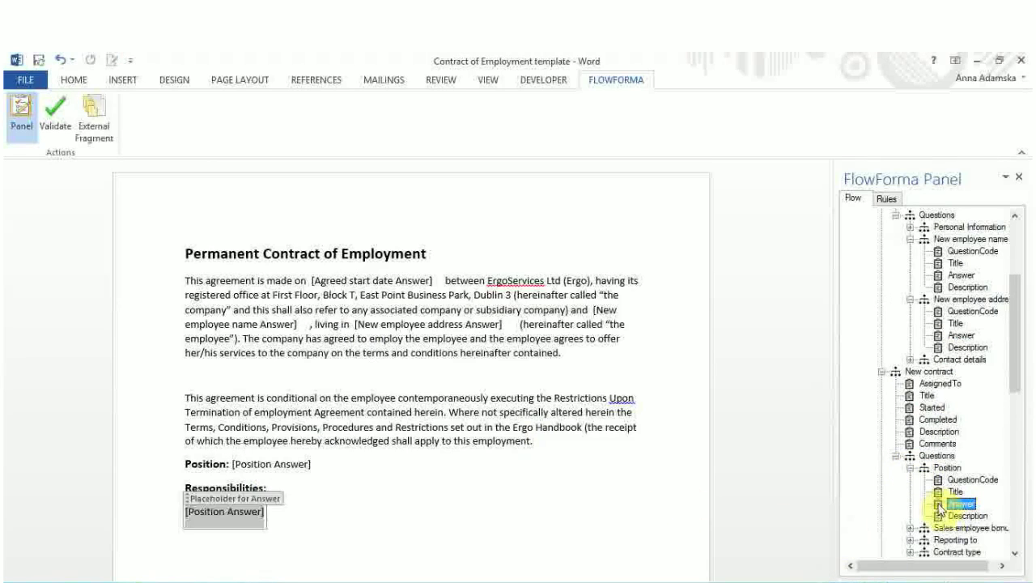
key("Return")
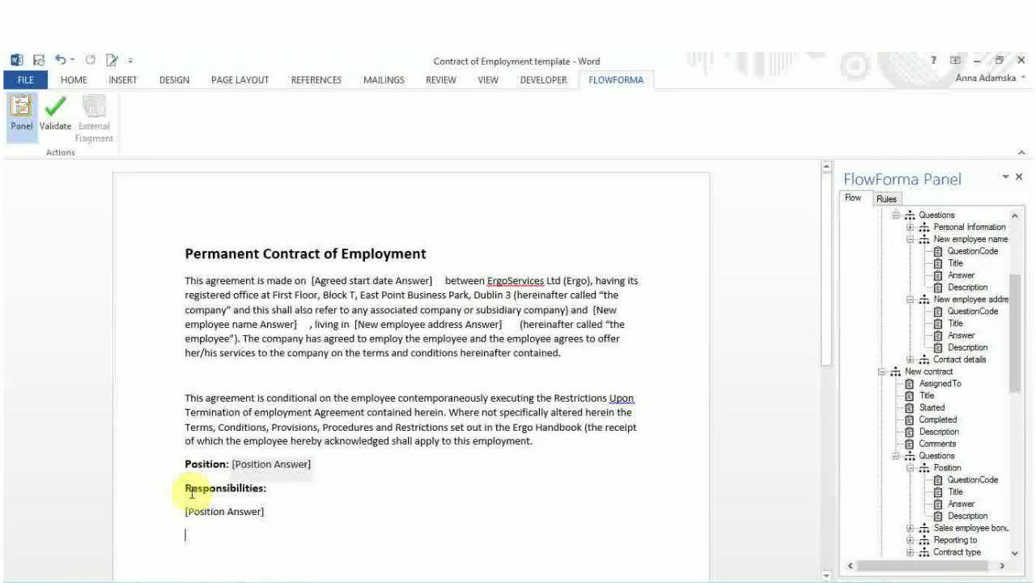
Enable the External Fragment option for the Position Answer placeholder under "Responsibilities:".
left_click(221, 513)
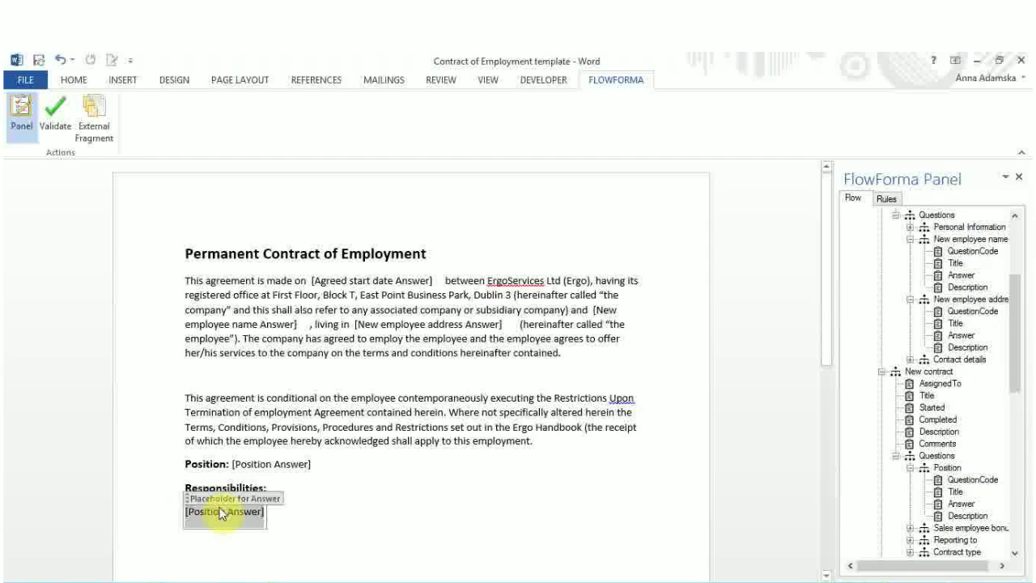
left_click(90, 130)
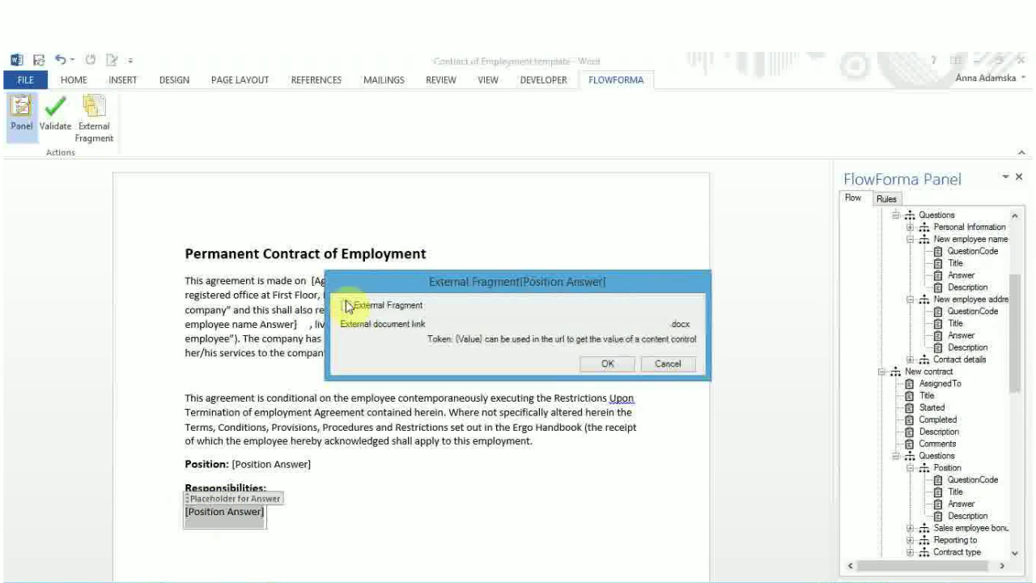
left_click(346, 305)
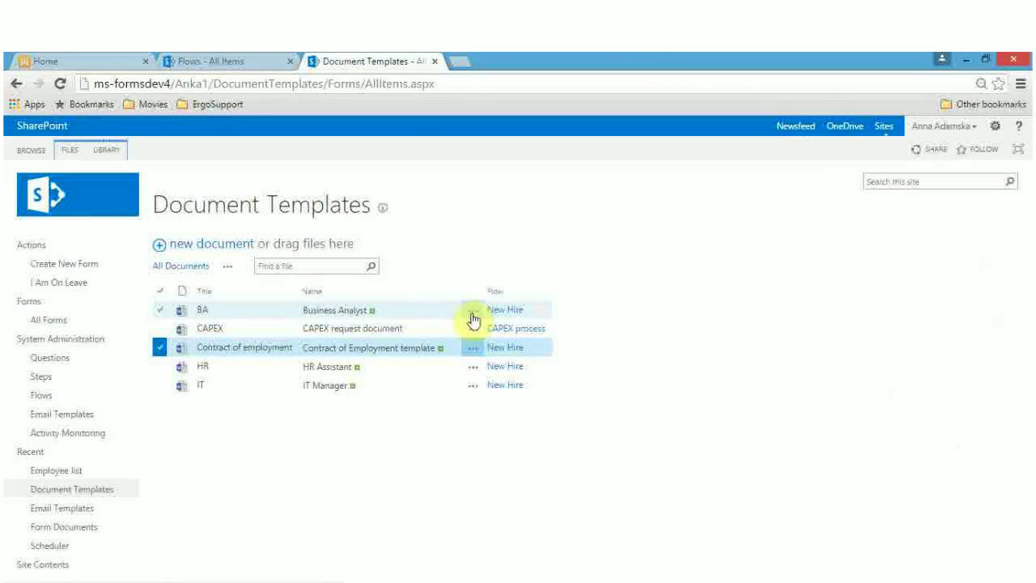
Copy the Business Analyst document's link from the SharePoint library and paste it as the fragment's external document link in Word.
left_click(474, 315)
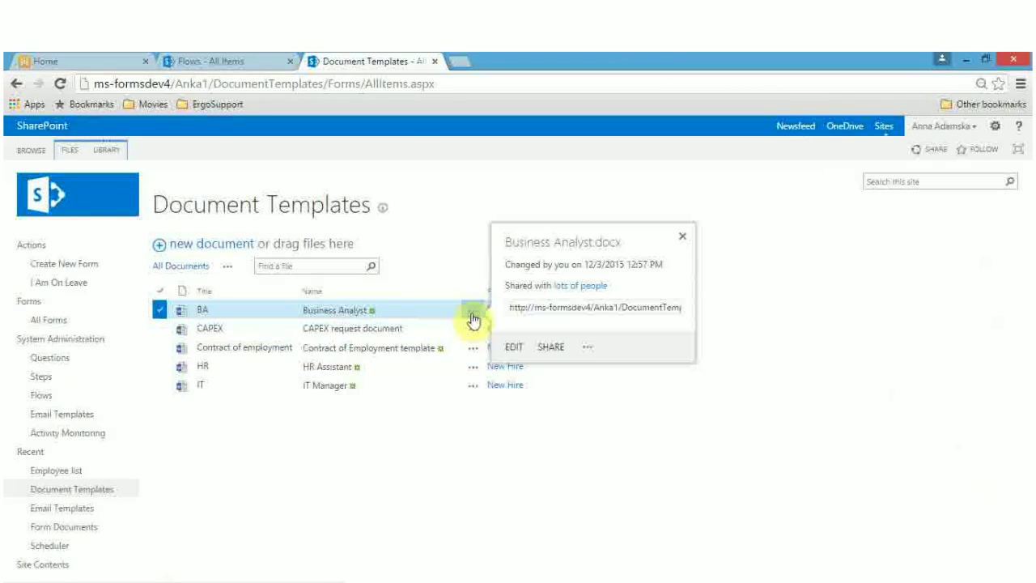
left_click_drag(508, 308, 862, 289)
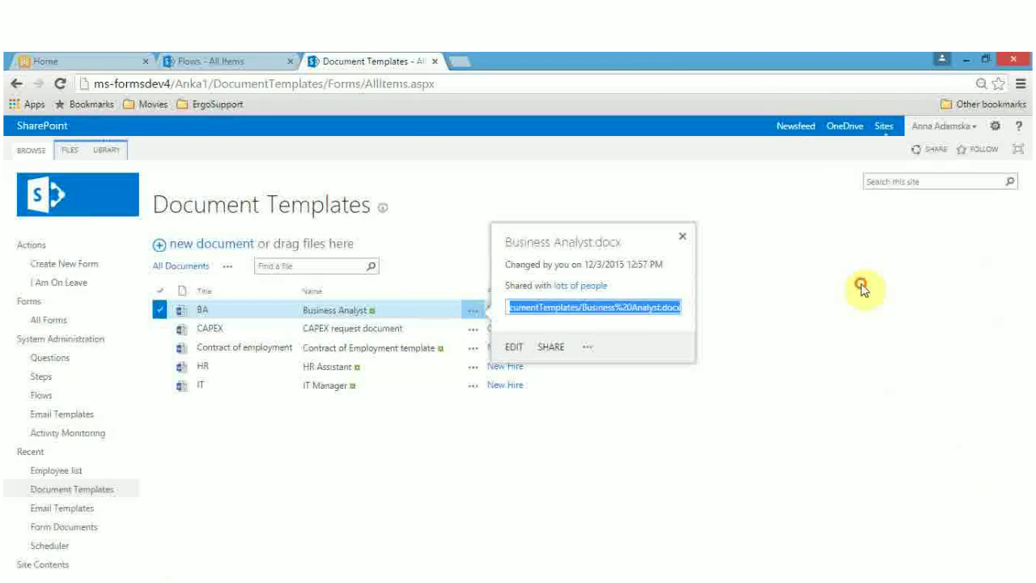
left_click(966, 60)
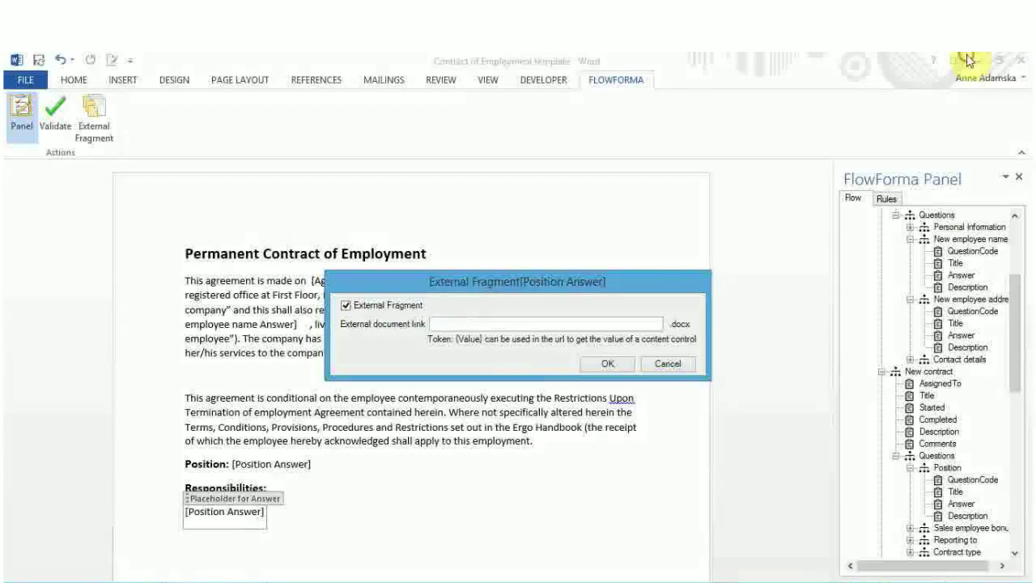
left_click(435, 324)
key("ctrl+v")
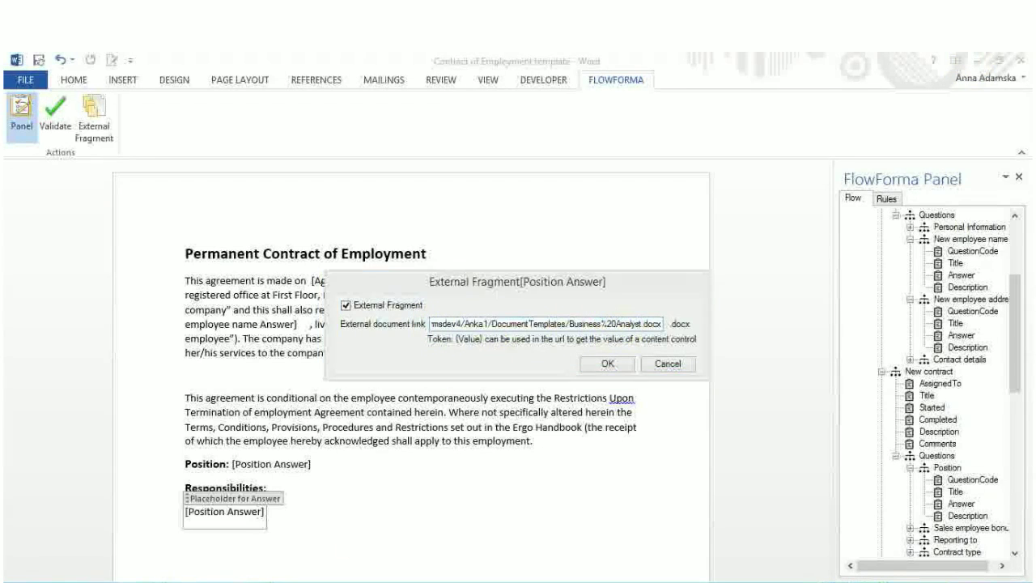
Switch to the browser and copy the Document Templates library's base address, up to "DocumentTemplates/".
key("alt+Tab")
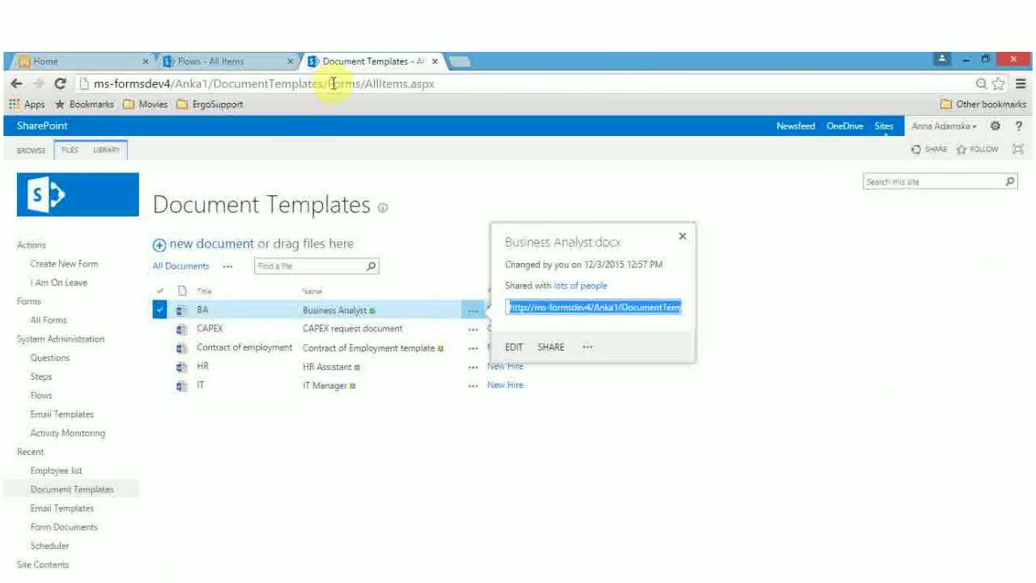
left_click_drag(329, 84, 85, 101)
key("ctrl+c")
left_click(966, 59)
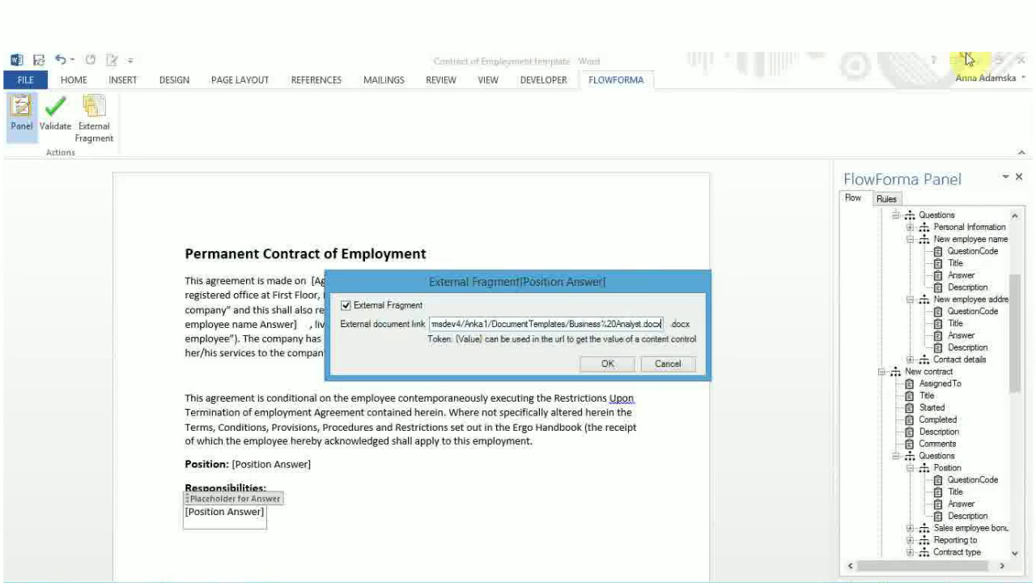
left_click_drag(661, 323, 365, 304)
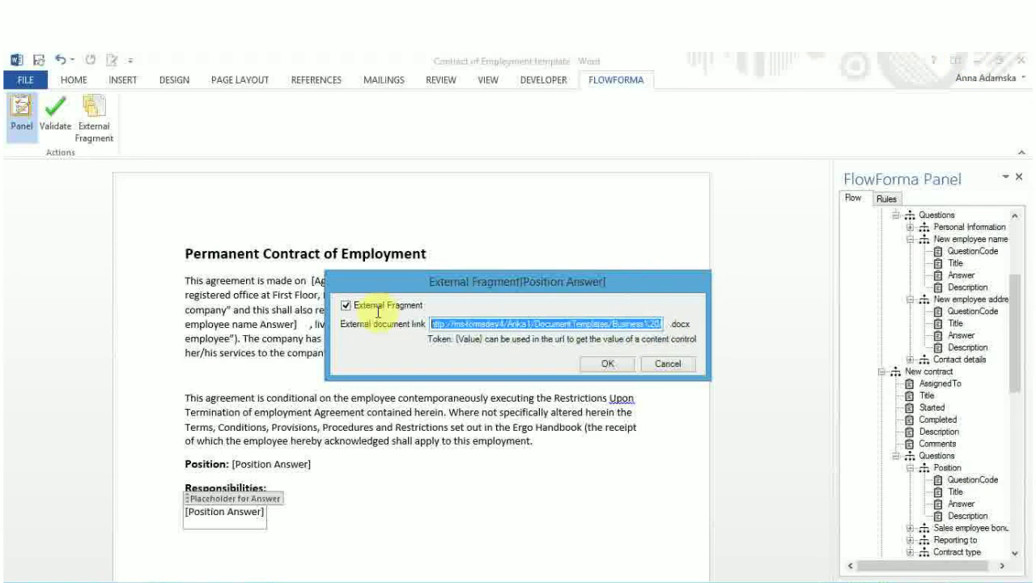
key("Delete")
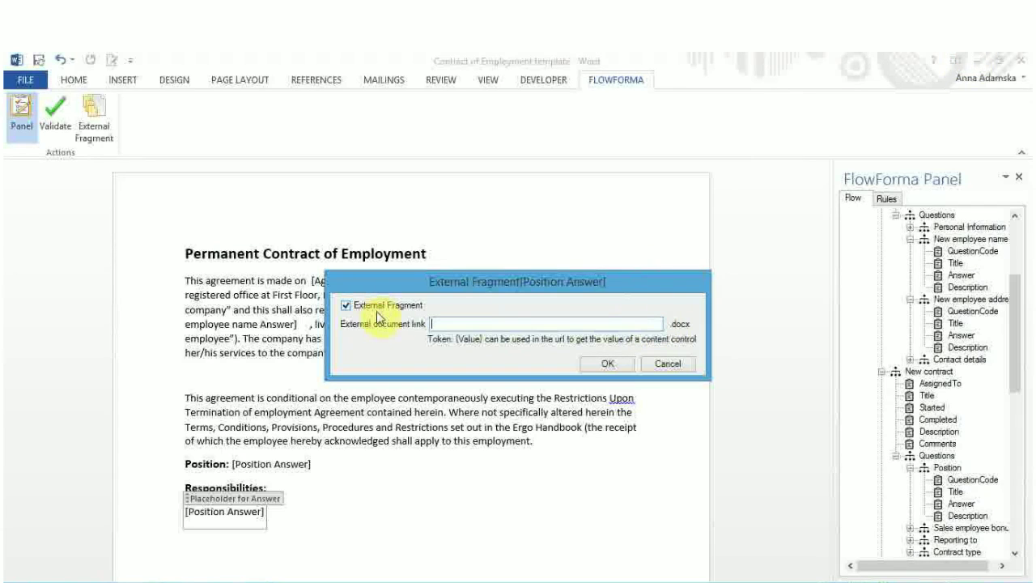
key("ctrl+v")
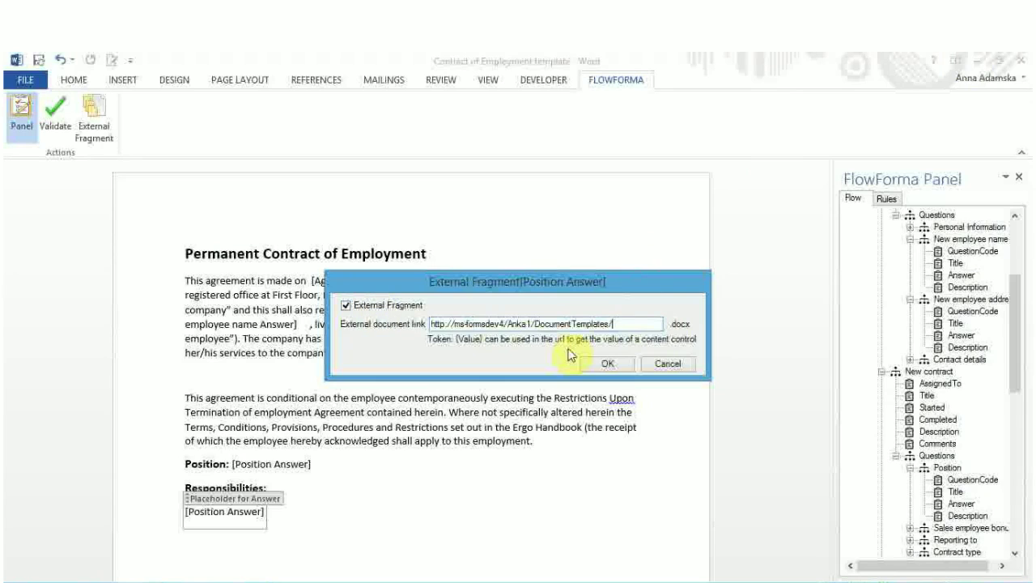
type("{}")
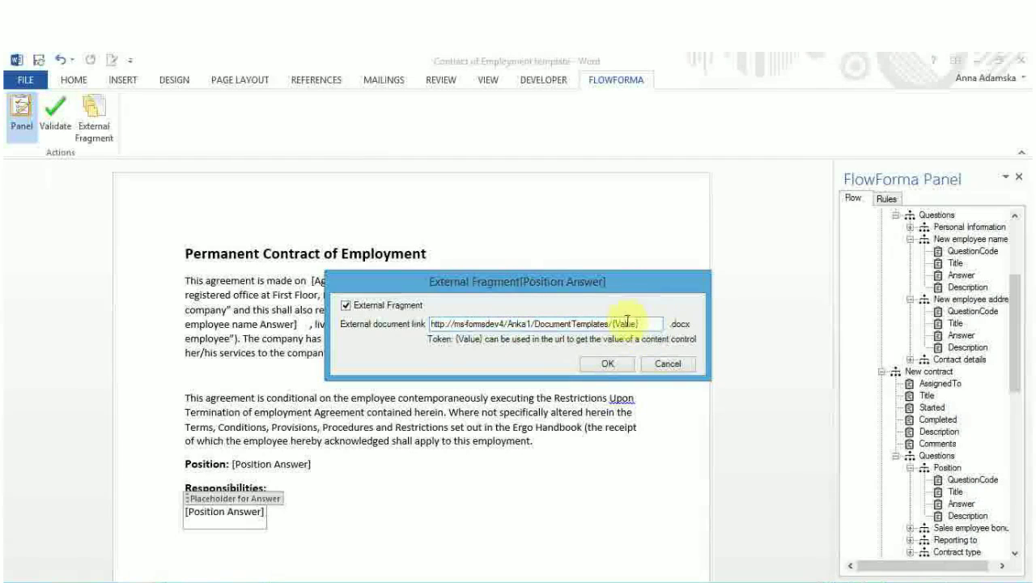
left_click(613, 364)
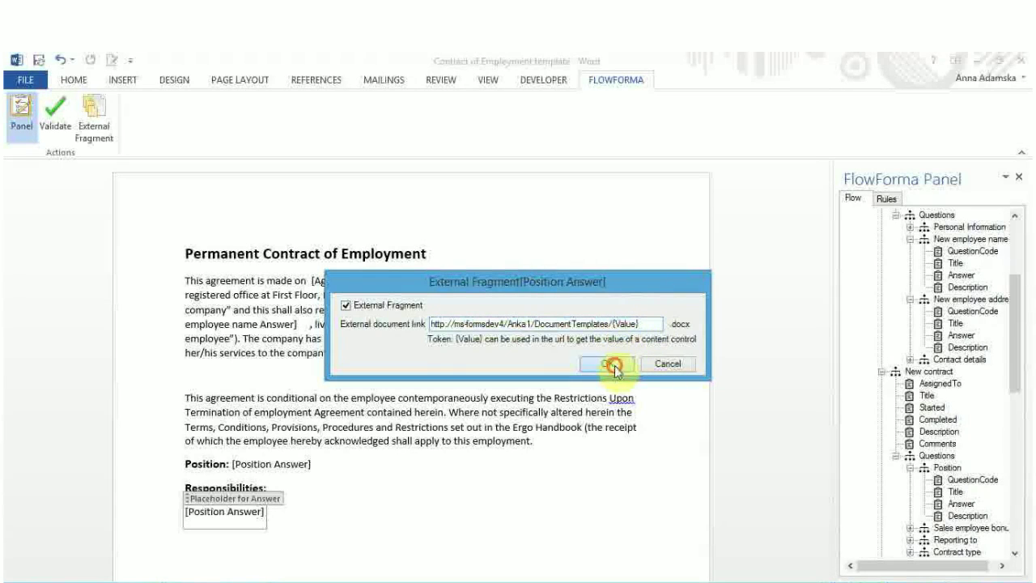
Insert the Contract details Answer as a Repeating Table below the Position Answer placeholder under "Responsibilities:".
left_click(308, 540)
left_click_drag(1010, 398, 1011, 461)
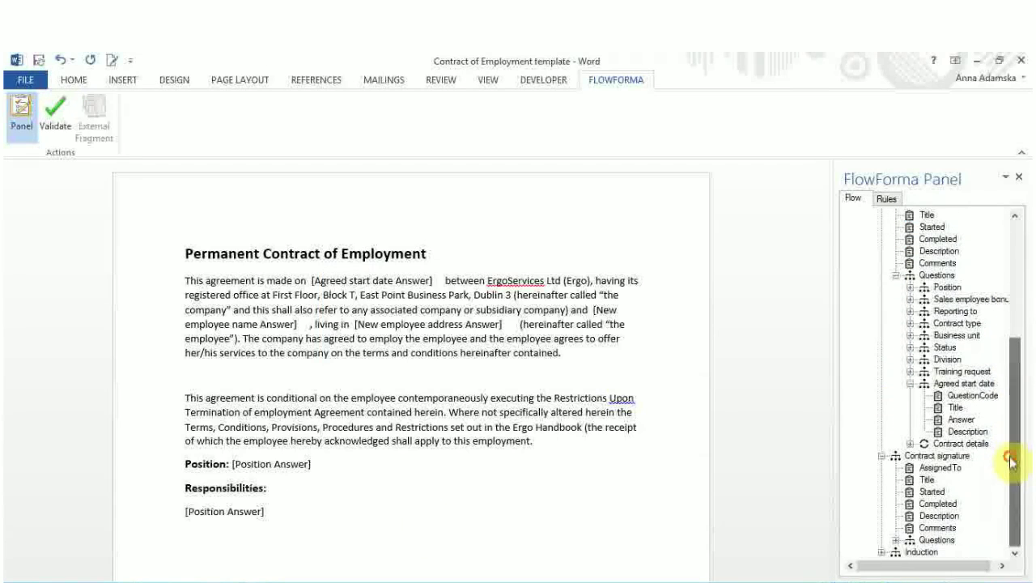
left_click(910, 445)
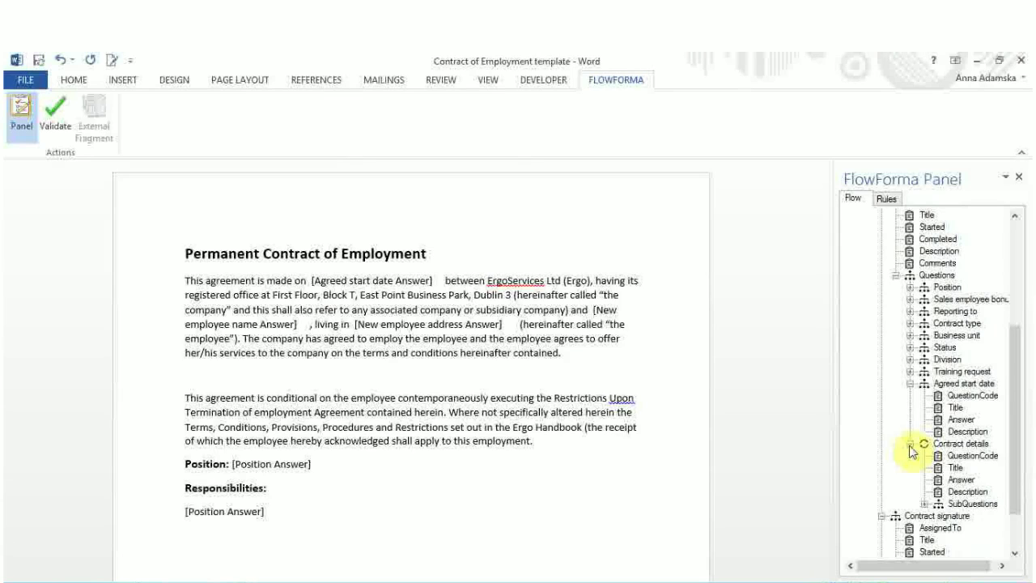
left_click(956, 480)
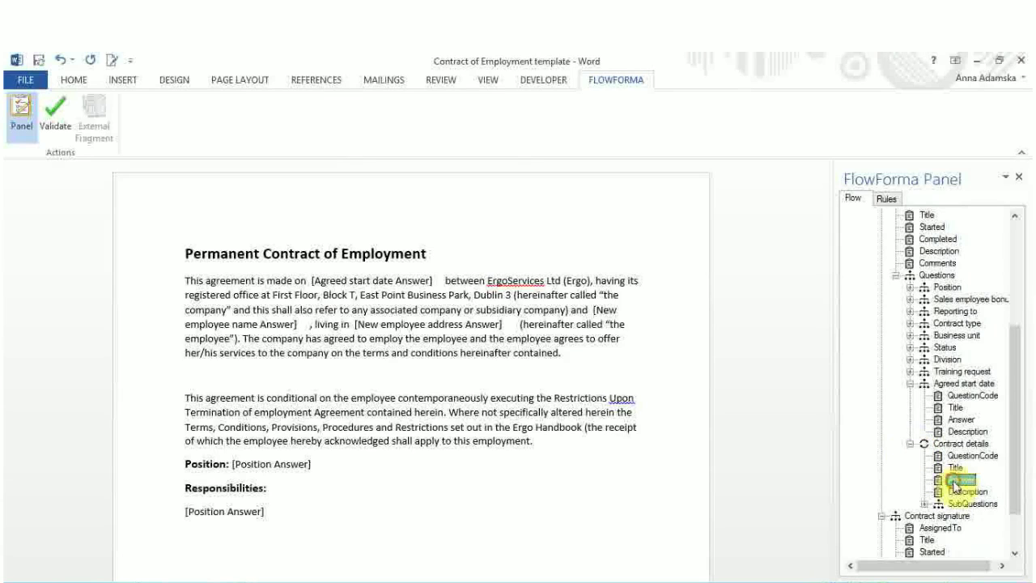
right_click(956, 482)
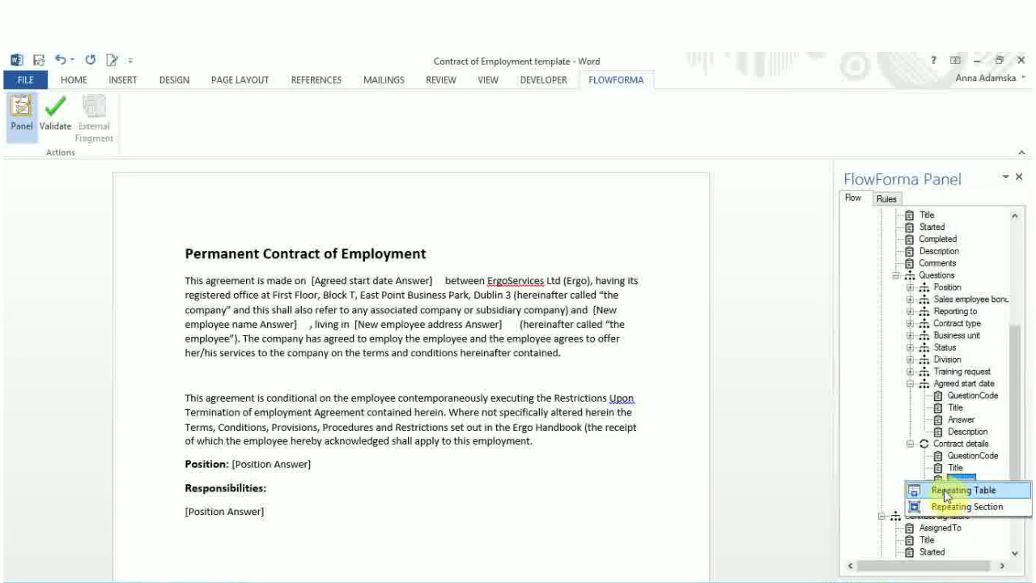
left_click(945, 490)
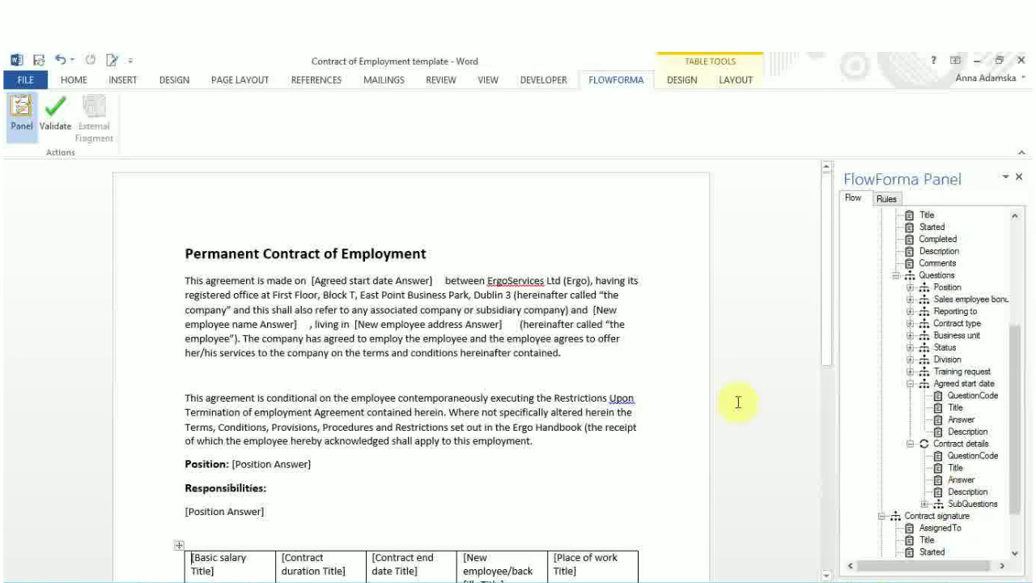
scroll(821, 388, "down", 5)
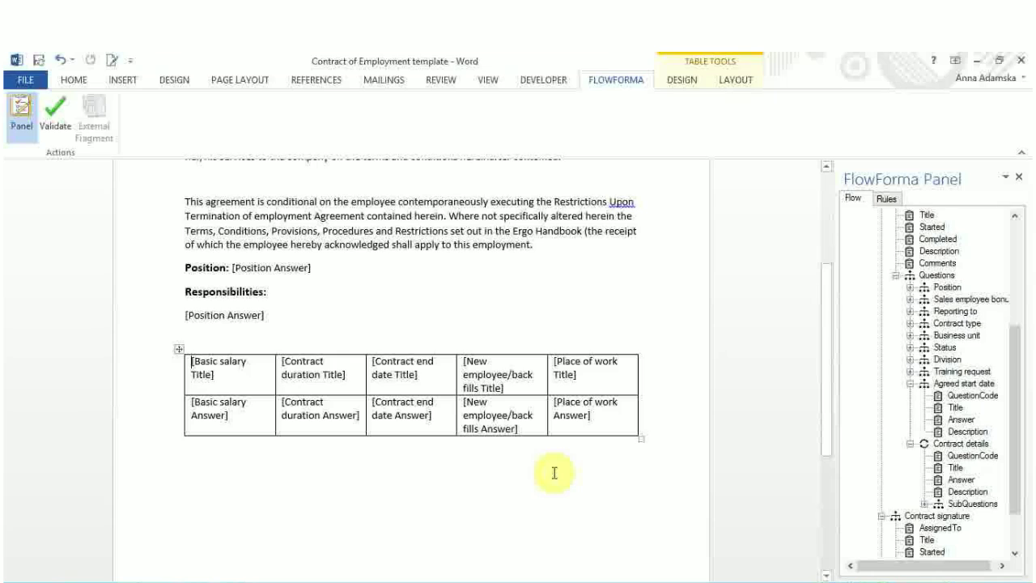
Insert the Contract details Answer as a Repeating Section below the table.
left_click(554, 474)
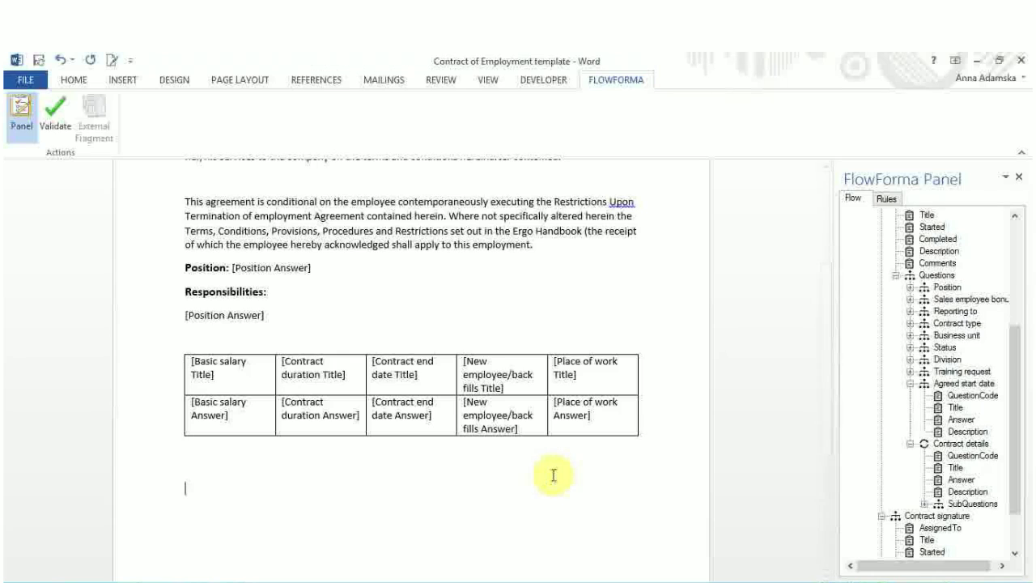
right_click(939, 481)
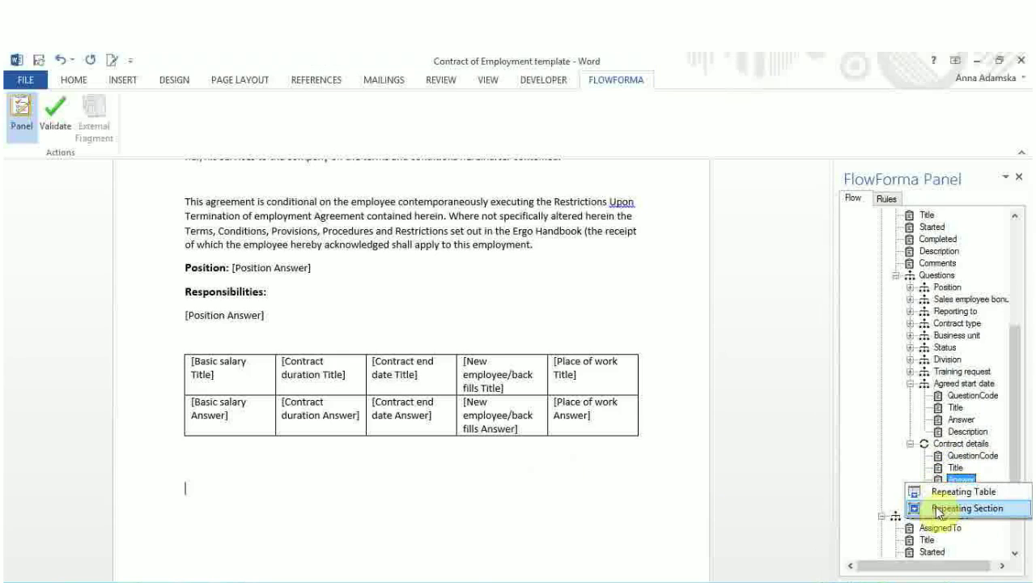
left_click(938, 508)
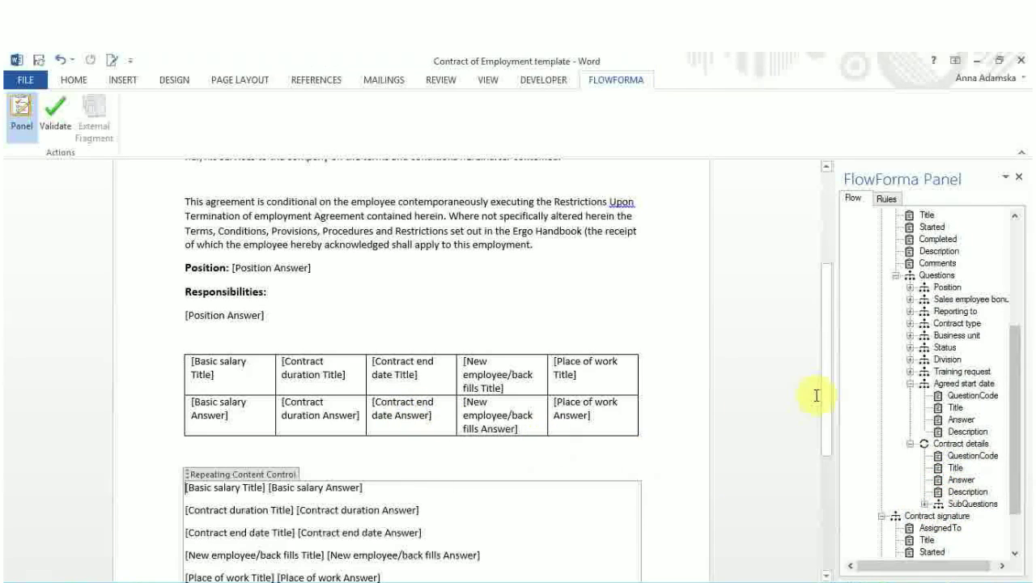
left_click_drag(826, 405, 824, 439)
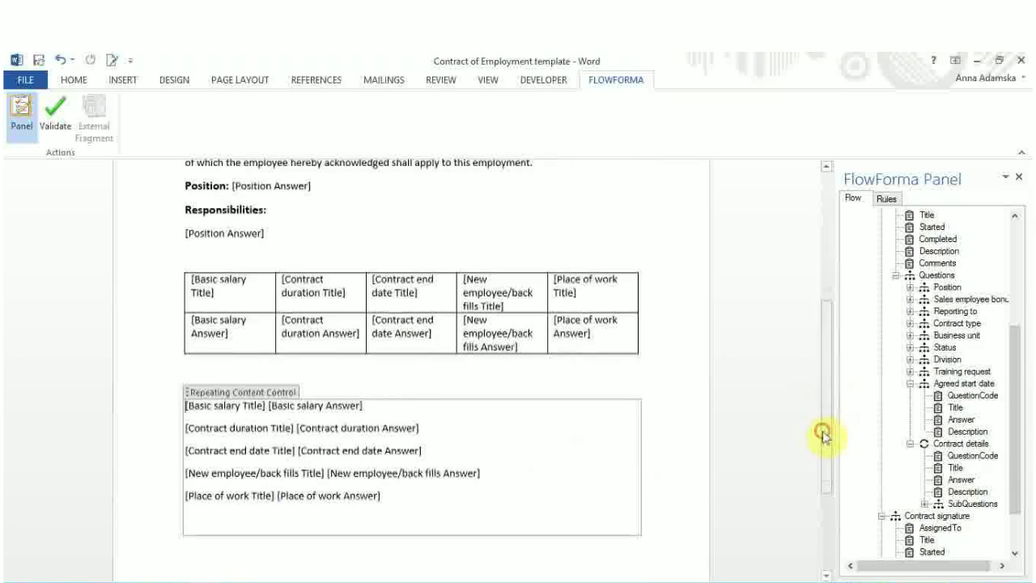
Format the table's title row as bold, size 12 text with light green shading.
left_click_drag(613, 305, 213, 289)
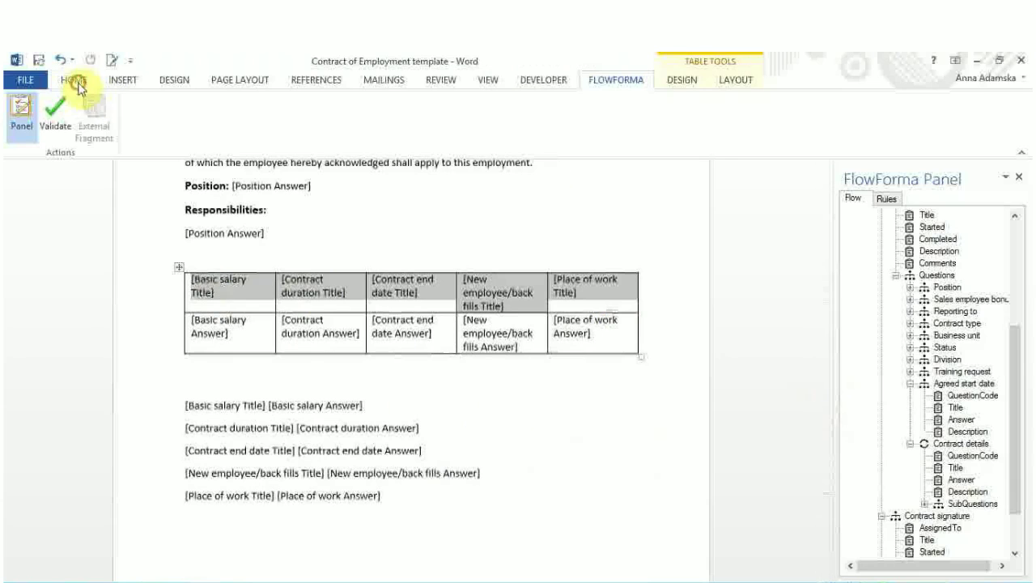
left_click(72, 81)
left_click(133, 129)
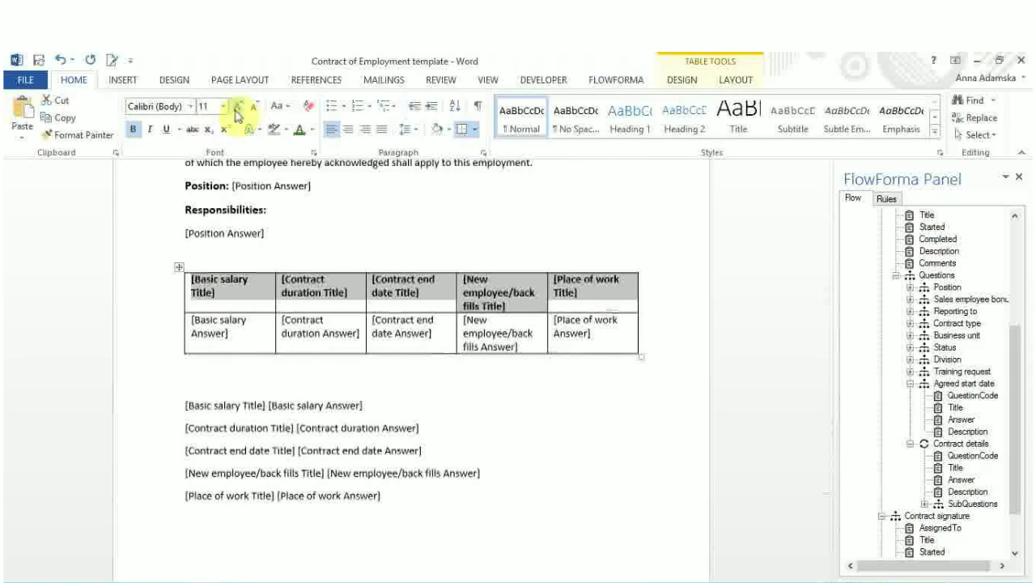
left_click(237, 106)
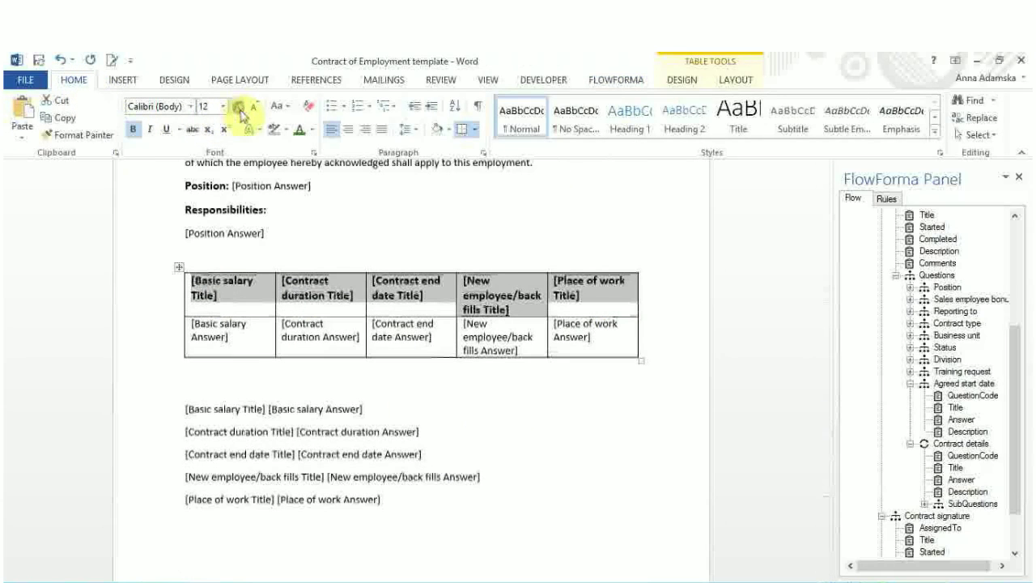
left_click(448, 130)
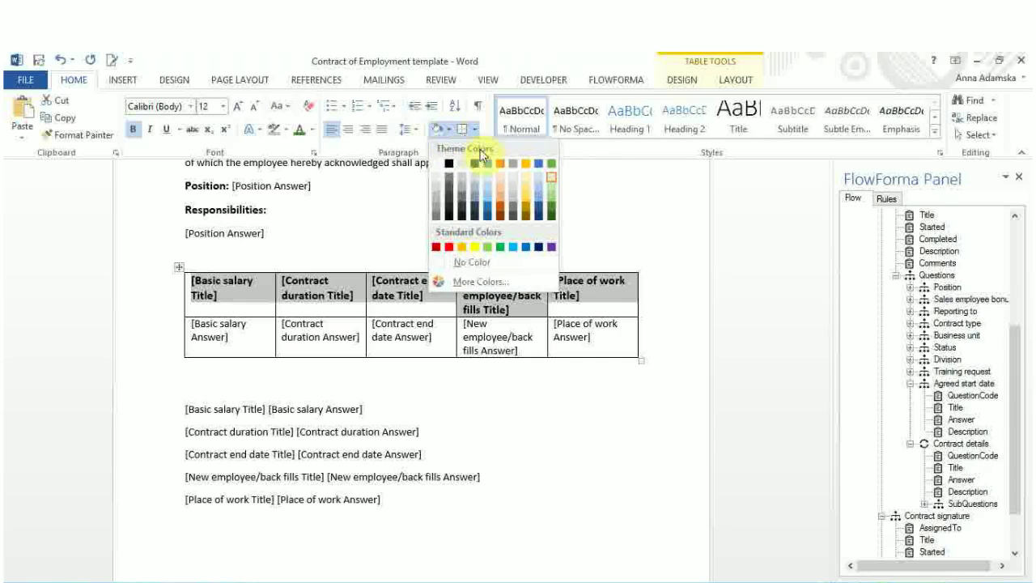
left_click(556, 178)
Colour the repeating section's Title placeholders and the Answer placeholders in the agreement paragraph and Position line red.
left_click(198, 409)
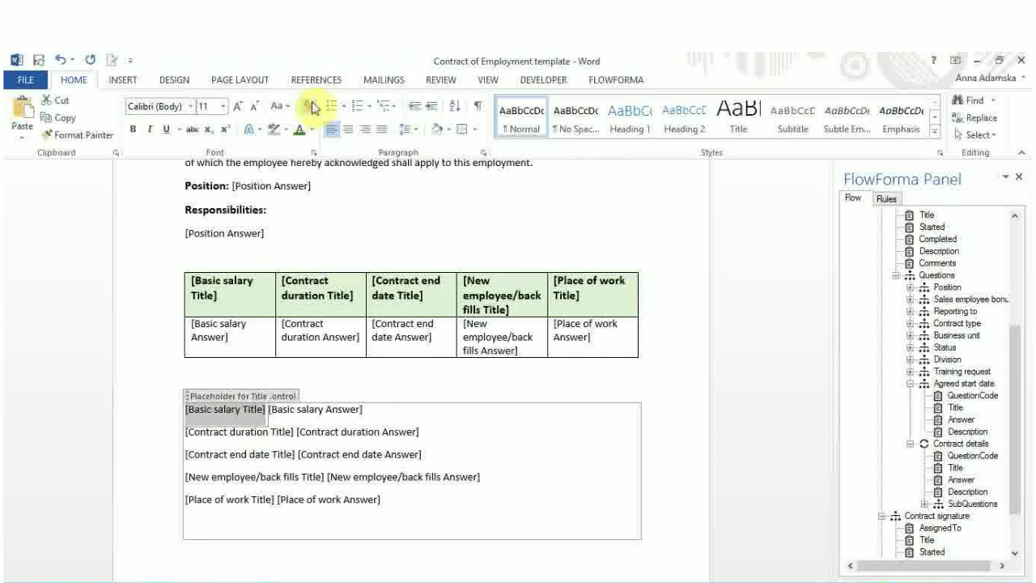
left_click(313, 130)
left_click(311, 266)
scroll(289, 410, "up", 5)
Validate the contract template with FlowForma and save the document.
left_click(599, 81)
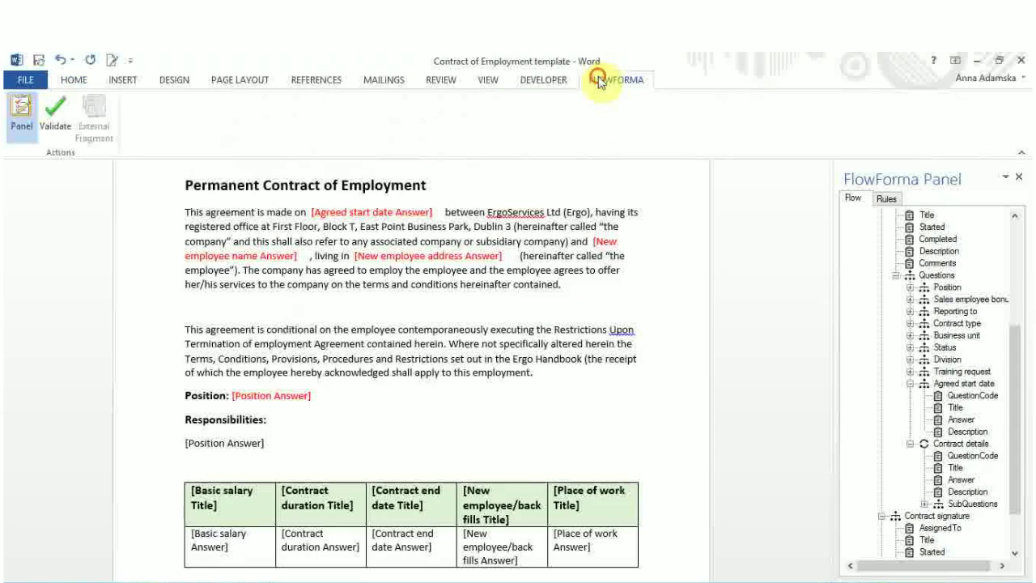
left_click(56, 120)
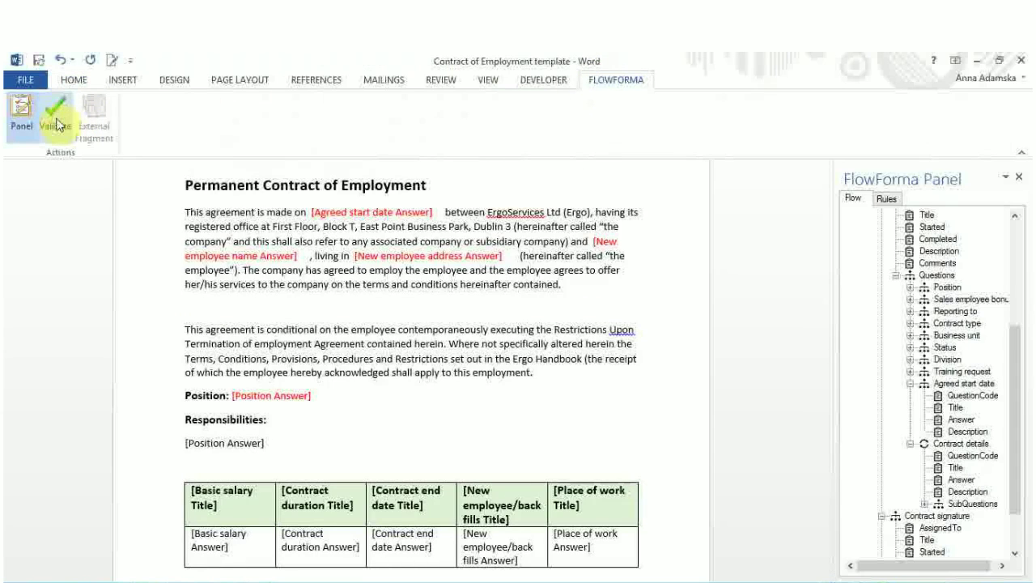
left_click(542, 387)
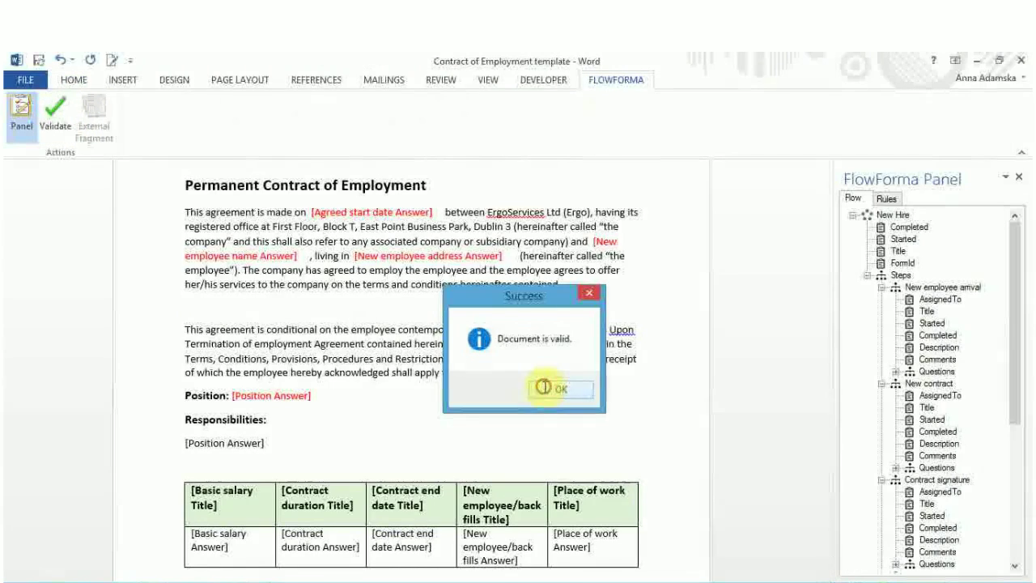
left_click(38, 63)
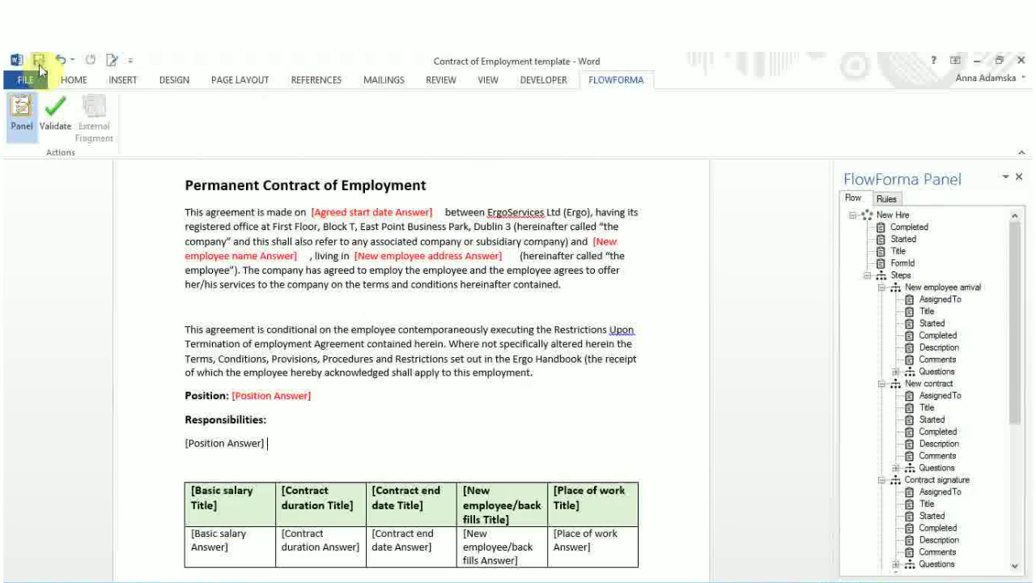
left_click(38, 63)
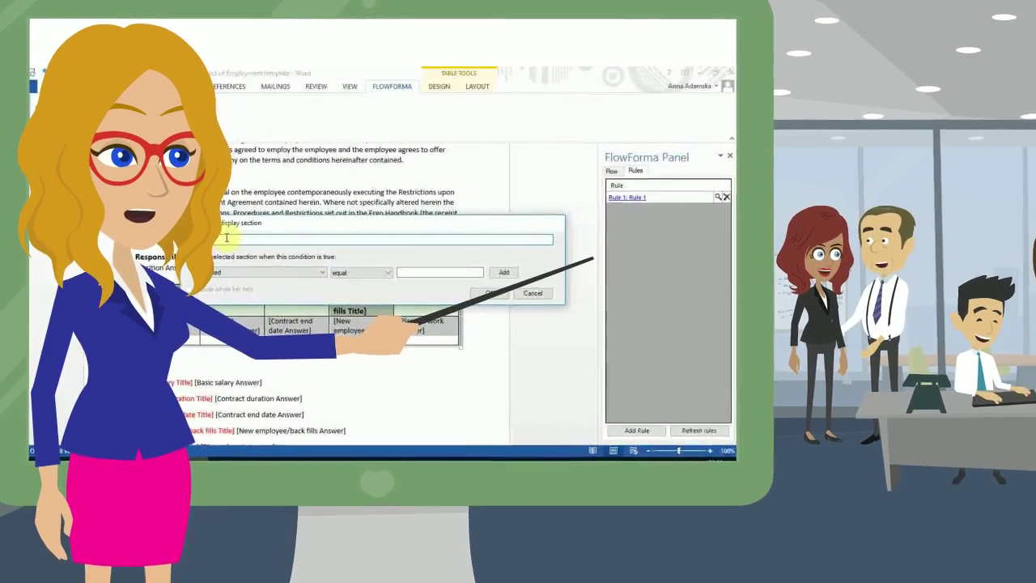
Name the new display section rule "Rule 2" and expand the New Hire flow's Steps among the condition fields.
type("Rule 2")
left_click(308, 272)
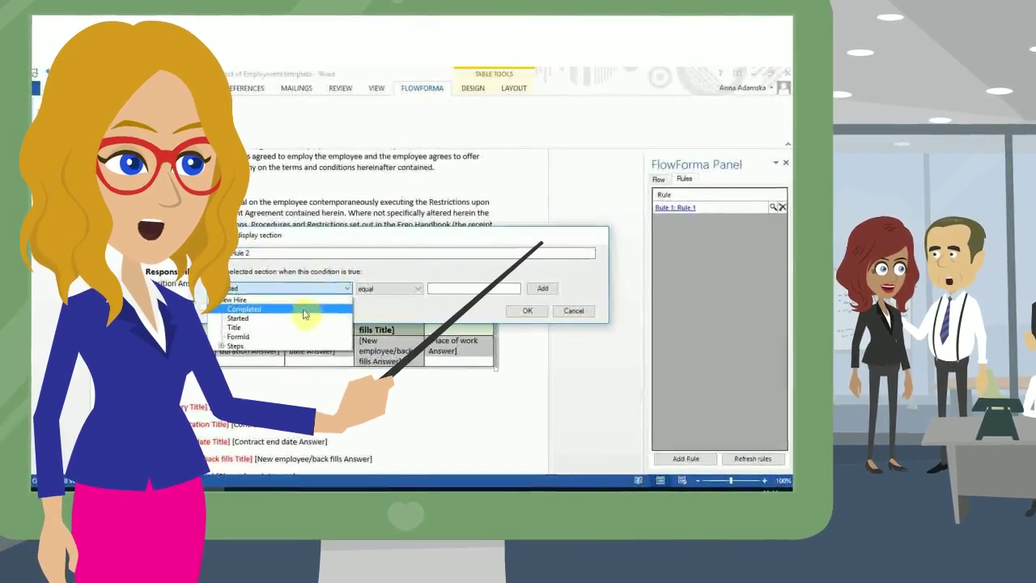
left_click(222, 346)
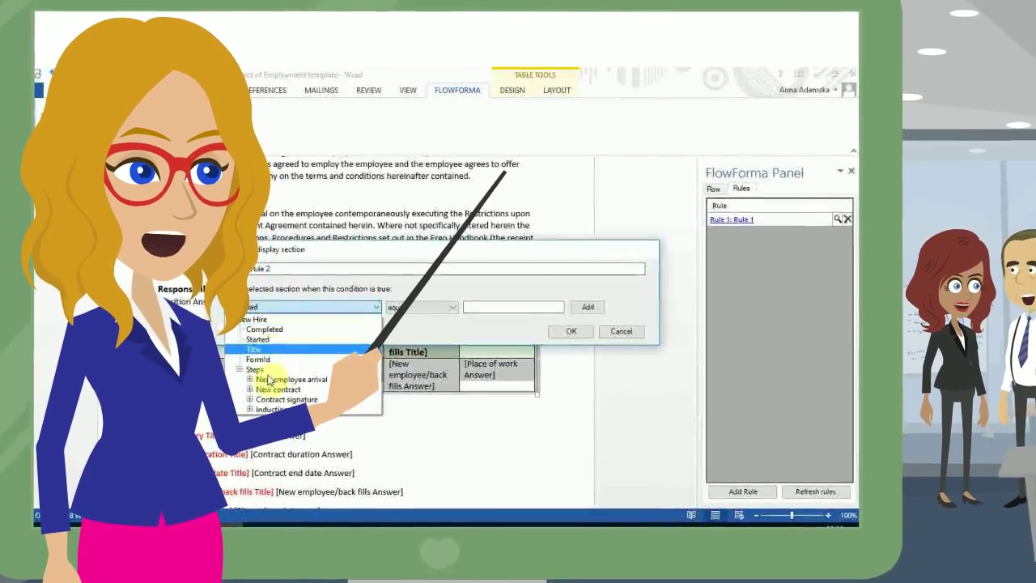
left_click(452, 308)
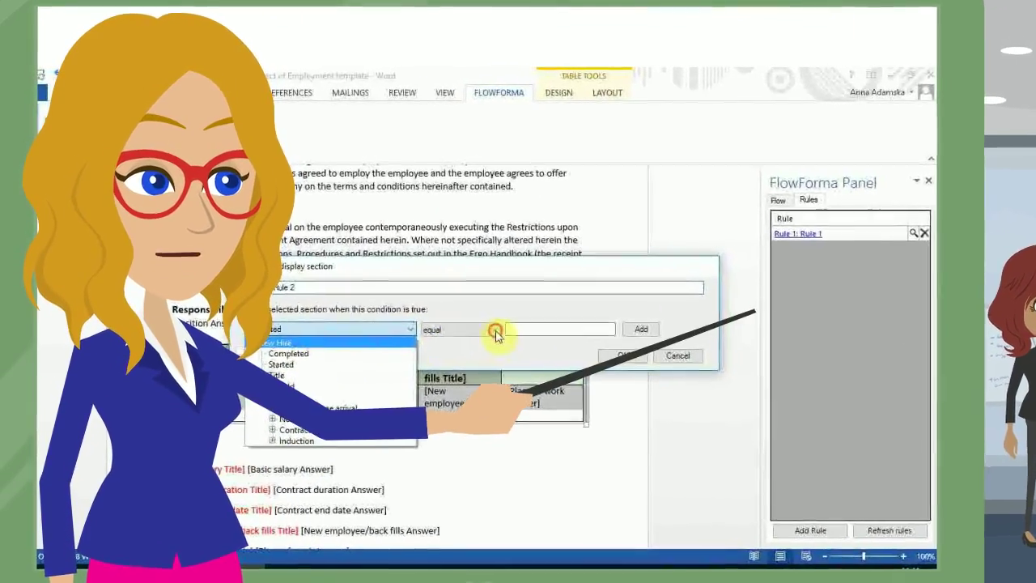